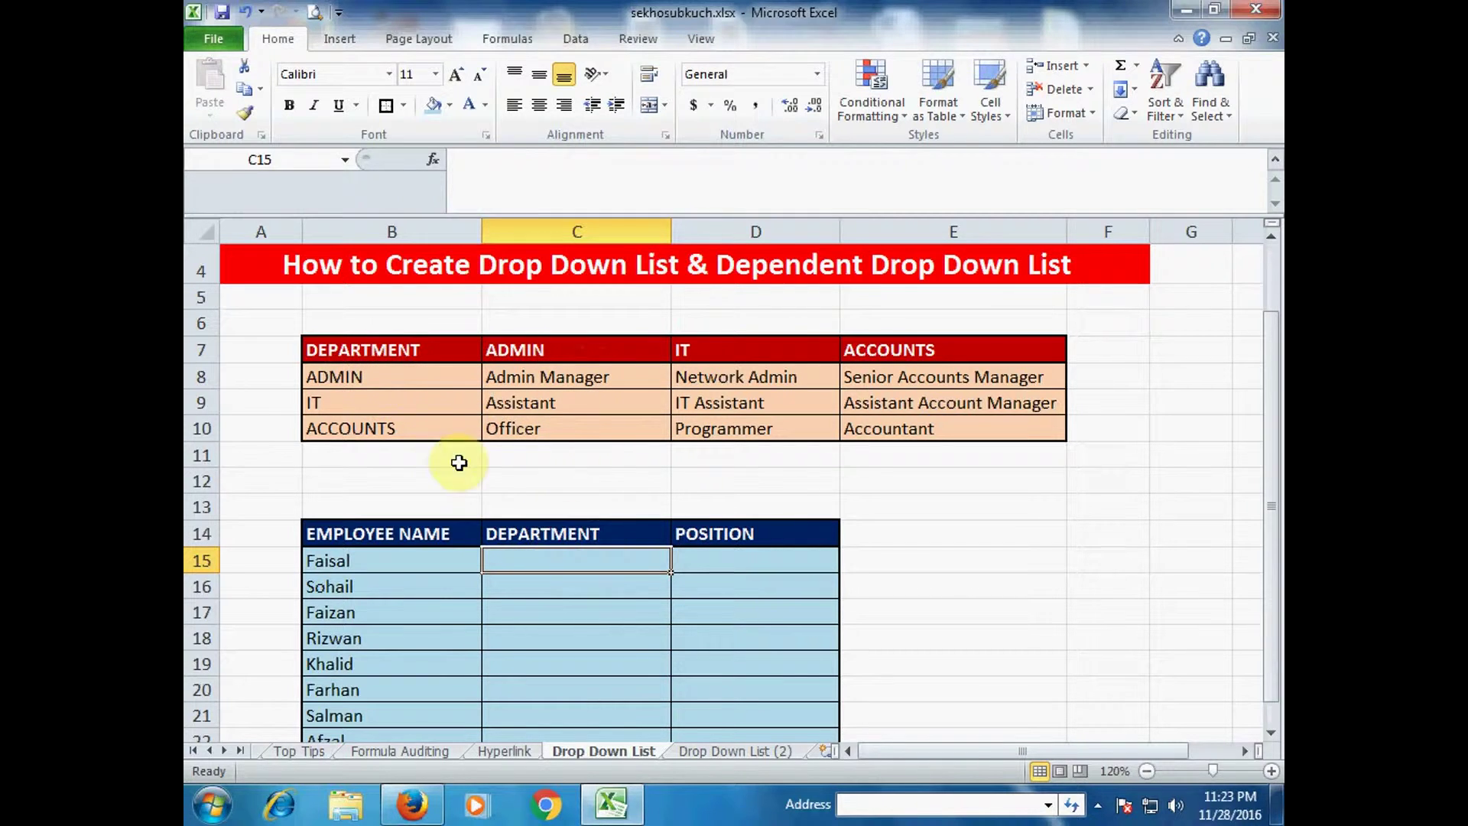
pyautogui.click(388, 379)
pyautogui.click(383, 402)
pyautogui.click(385, 427)
pyautogui.click(631, 558)
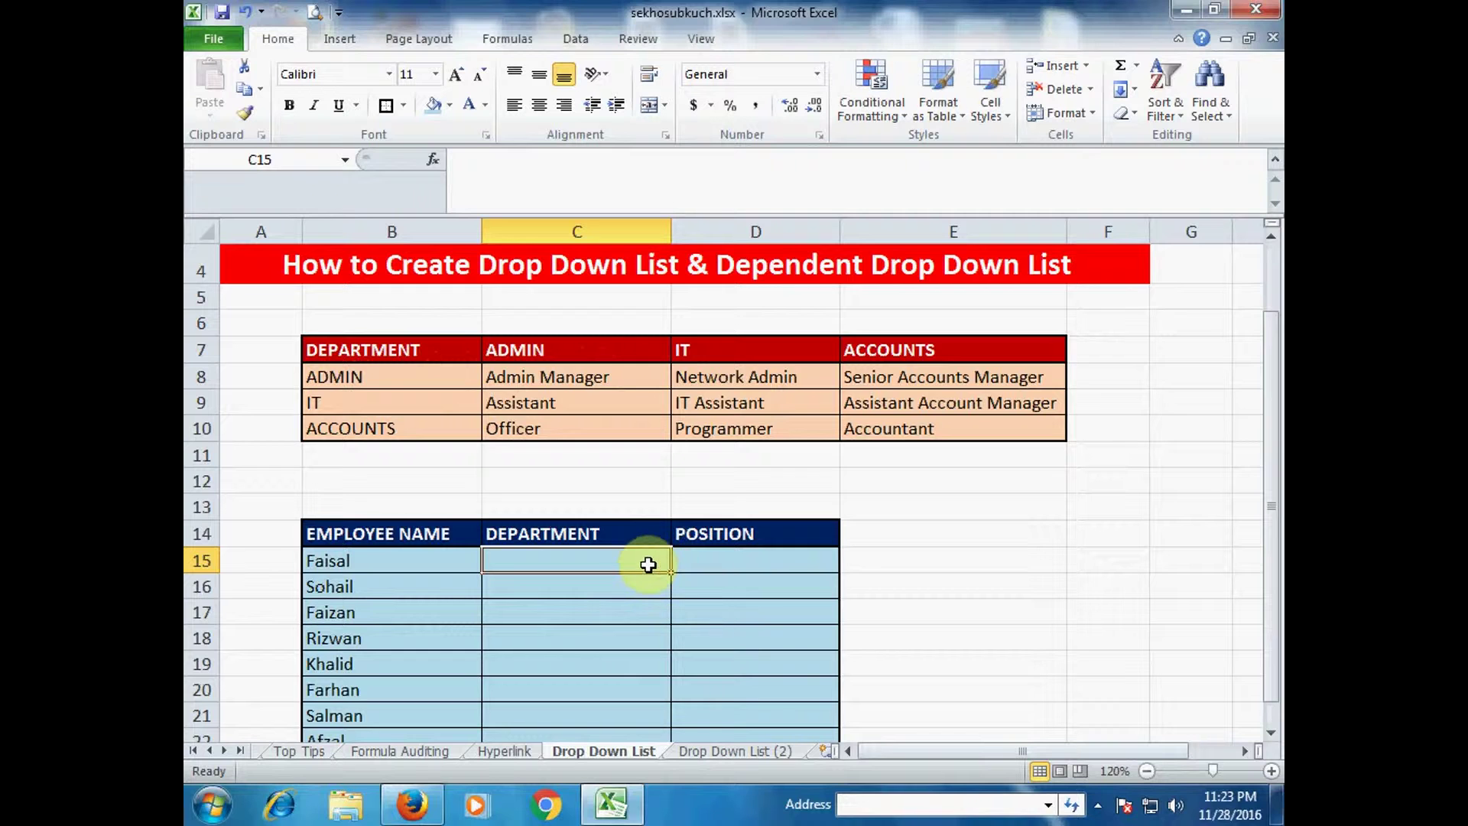
# Step: Add list data validation to the DEPARTMENT cells C15:C22 using =$B$8:$B$10 as the source
pyautogui.scroll(-1, 662, 554)
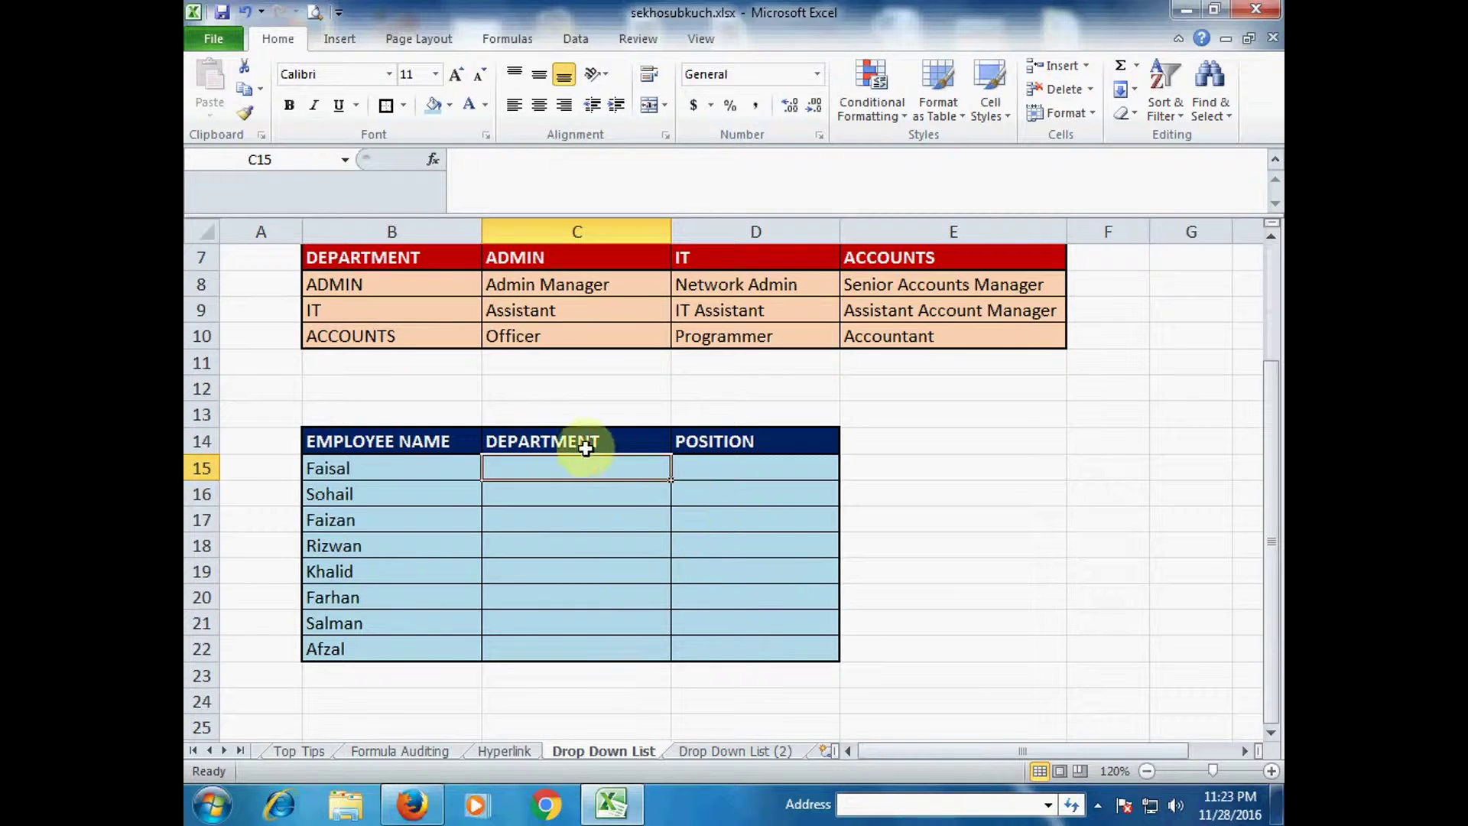
pyautogui.moveTo(563, 464); pyautogui.dragTo(585, 652)
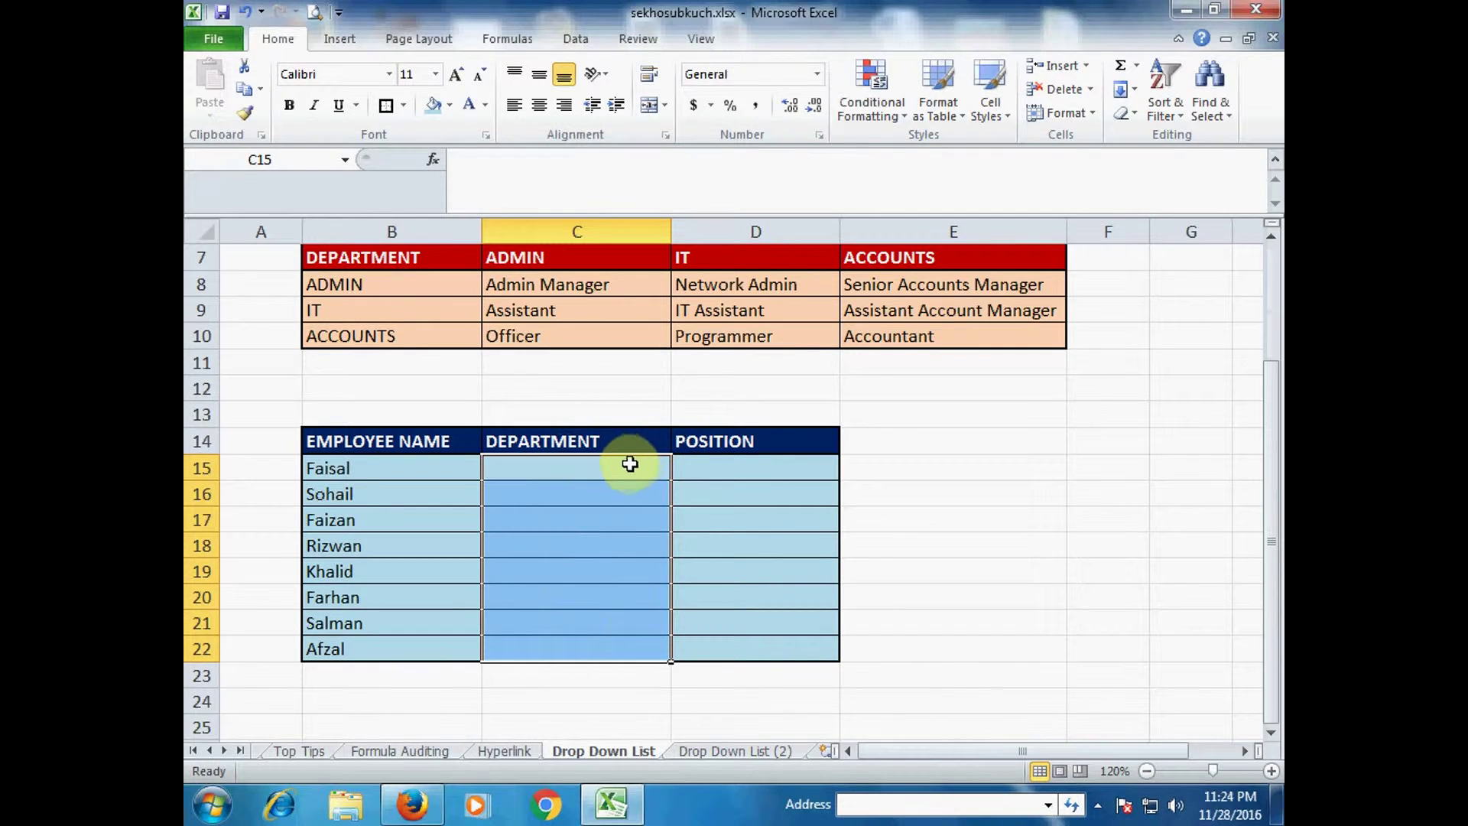
pyautogui.click(584, 39)
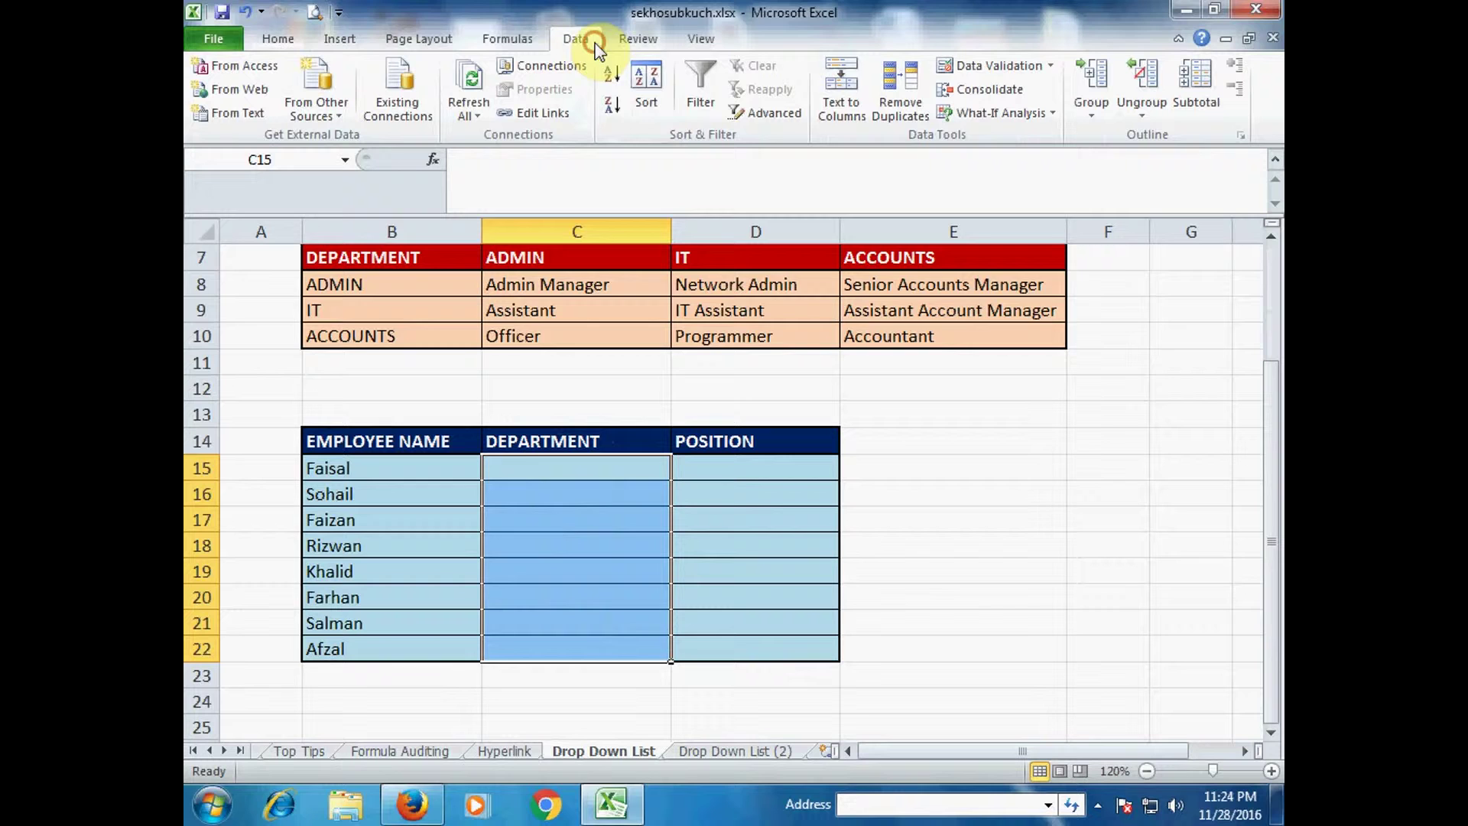
pyautogui.click(1003, 66)
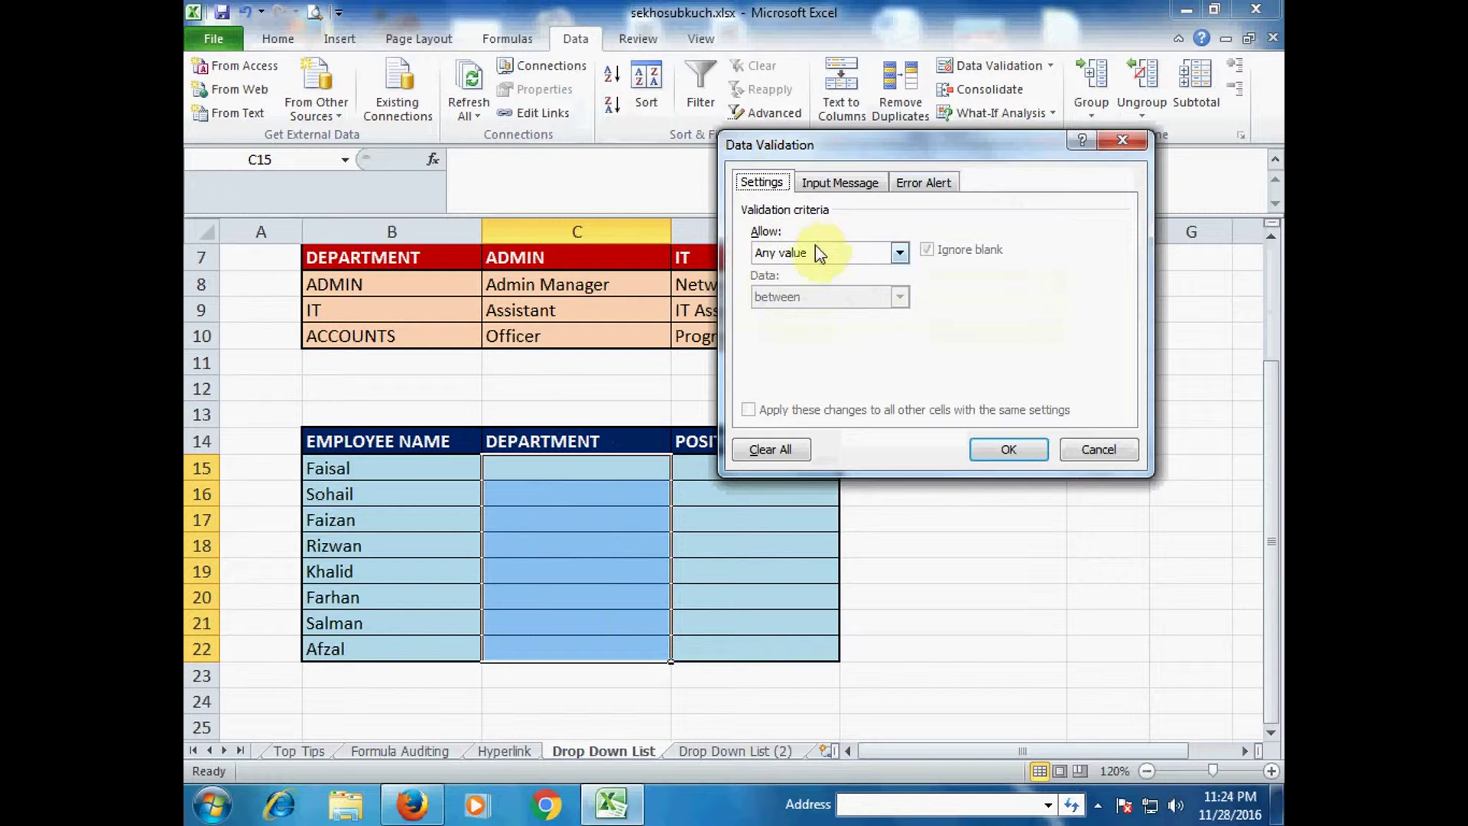
pyautogui.click(896, 257)
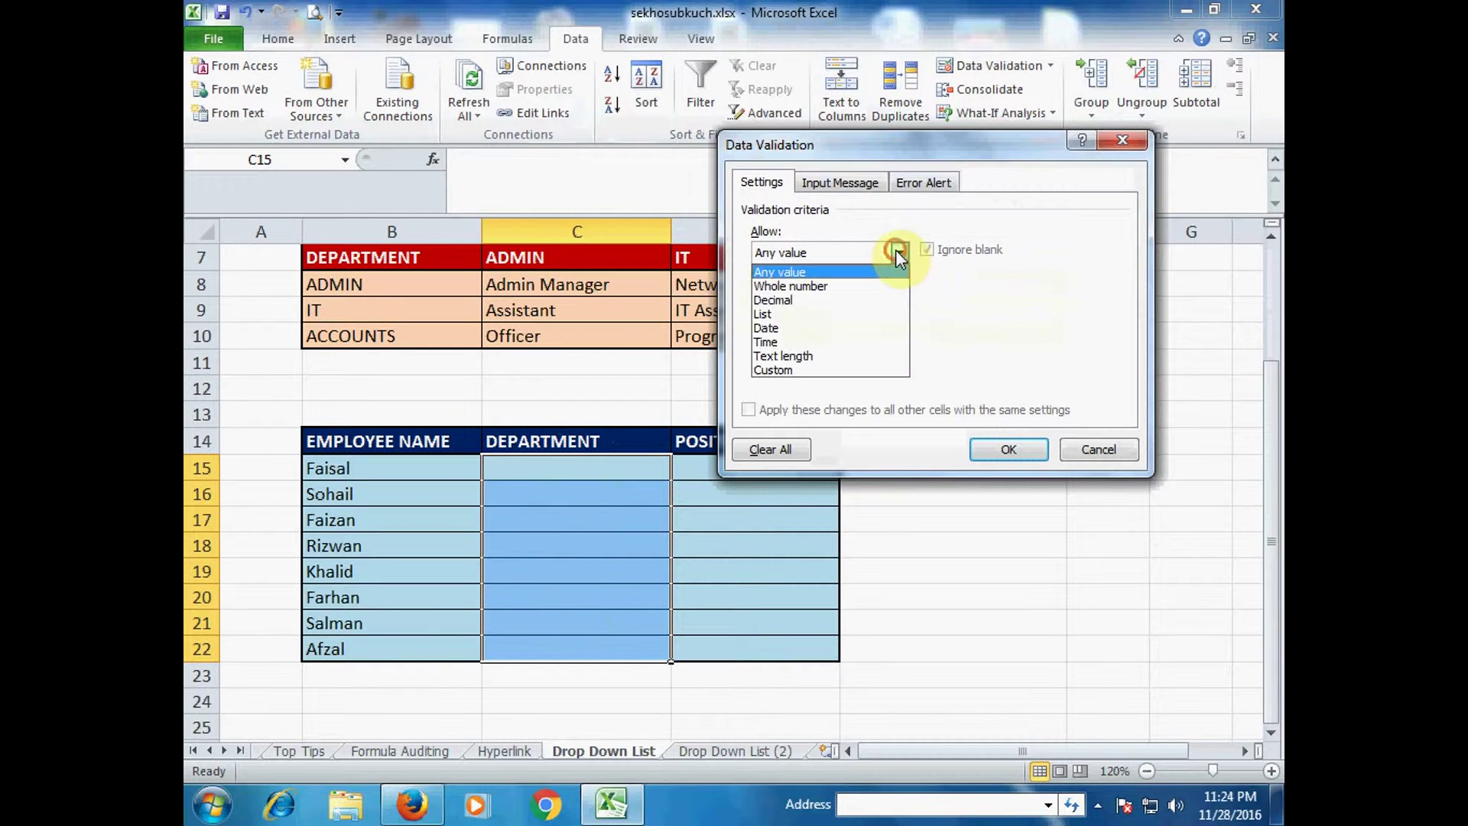
pyautogui.click(784, 312)
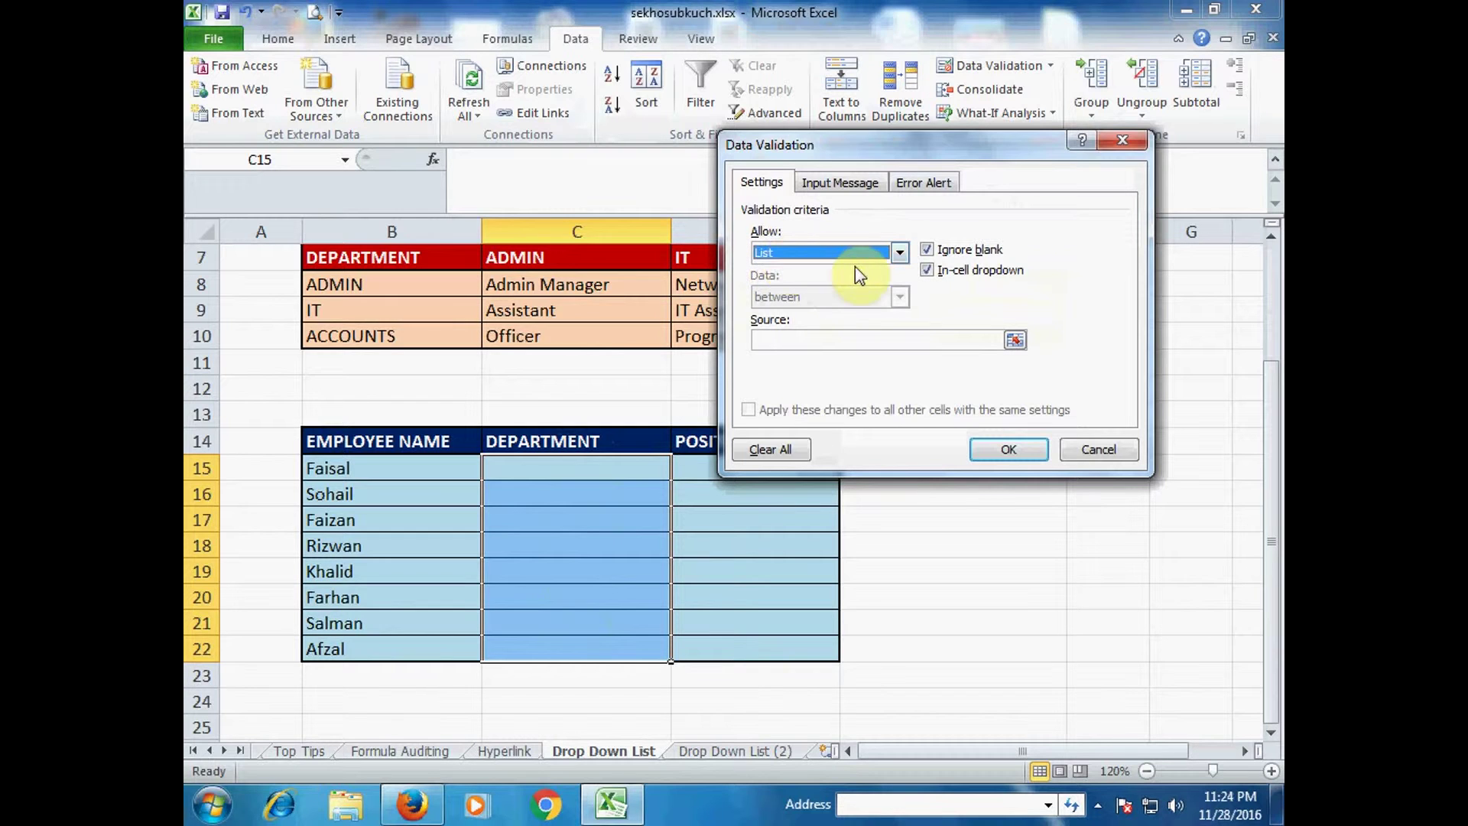
pyautogui.click(1014, 339)
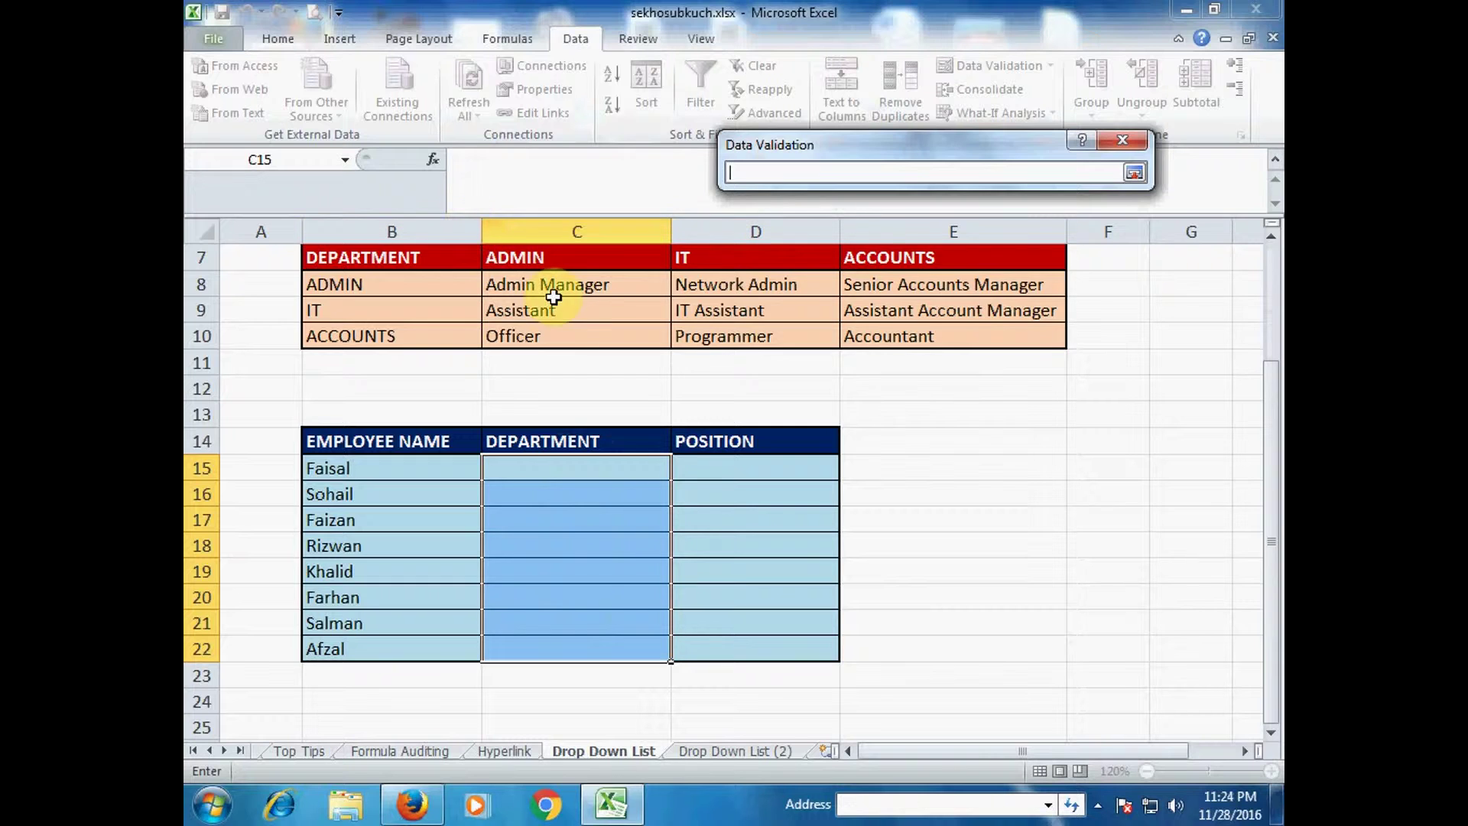
pyautogui.moveTo(367, 285); pyautogui.dragTo(360, 334)
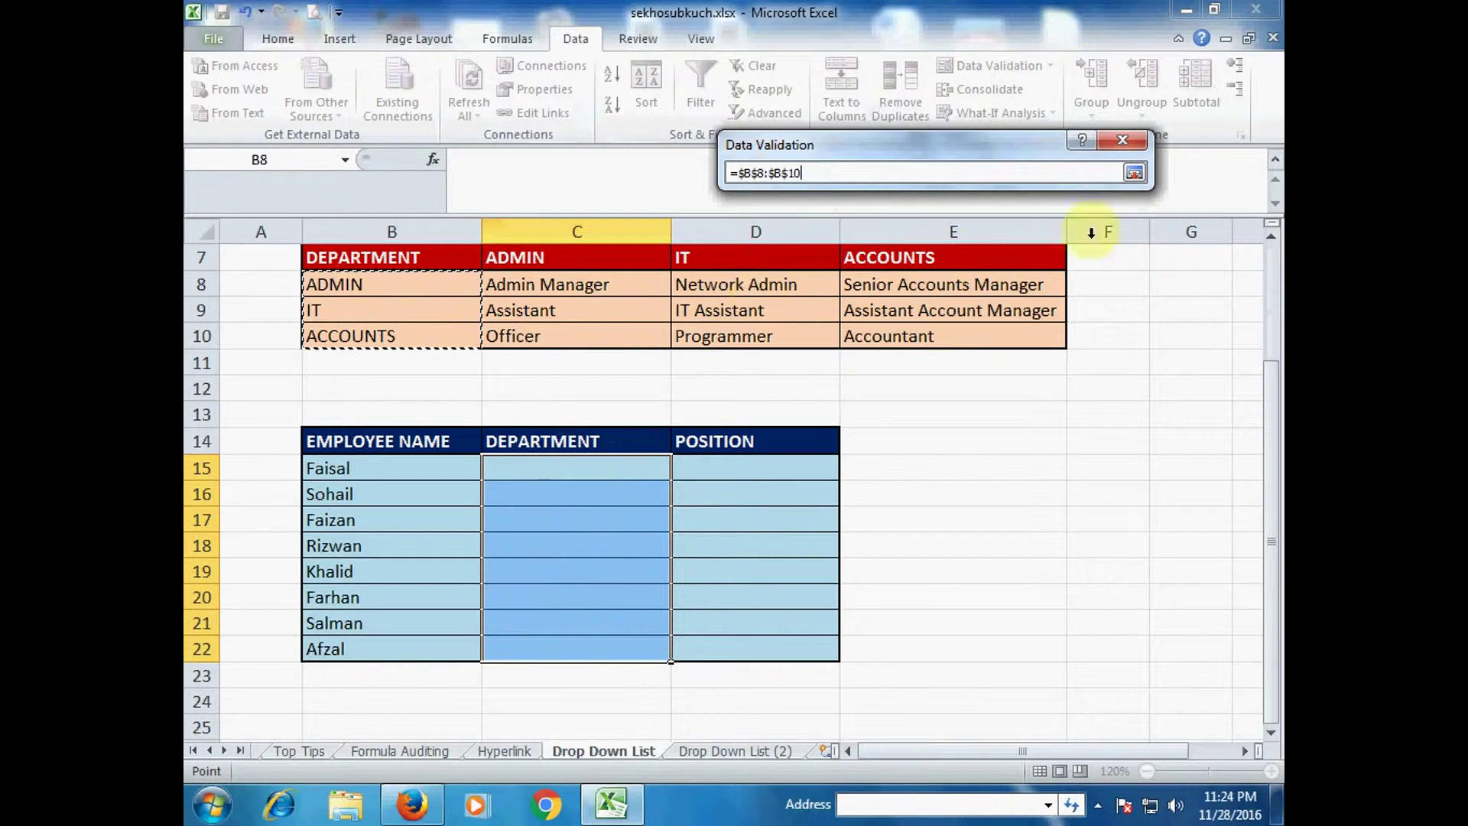
pyautogui.click(1132, 174)
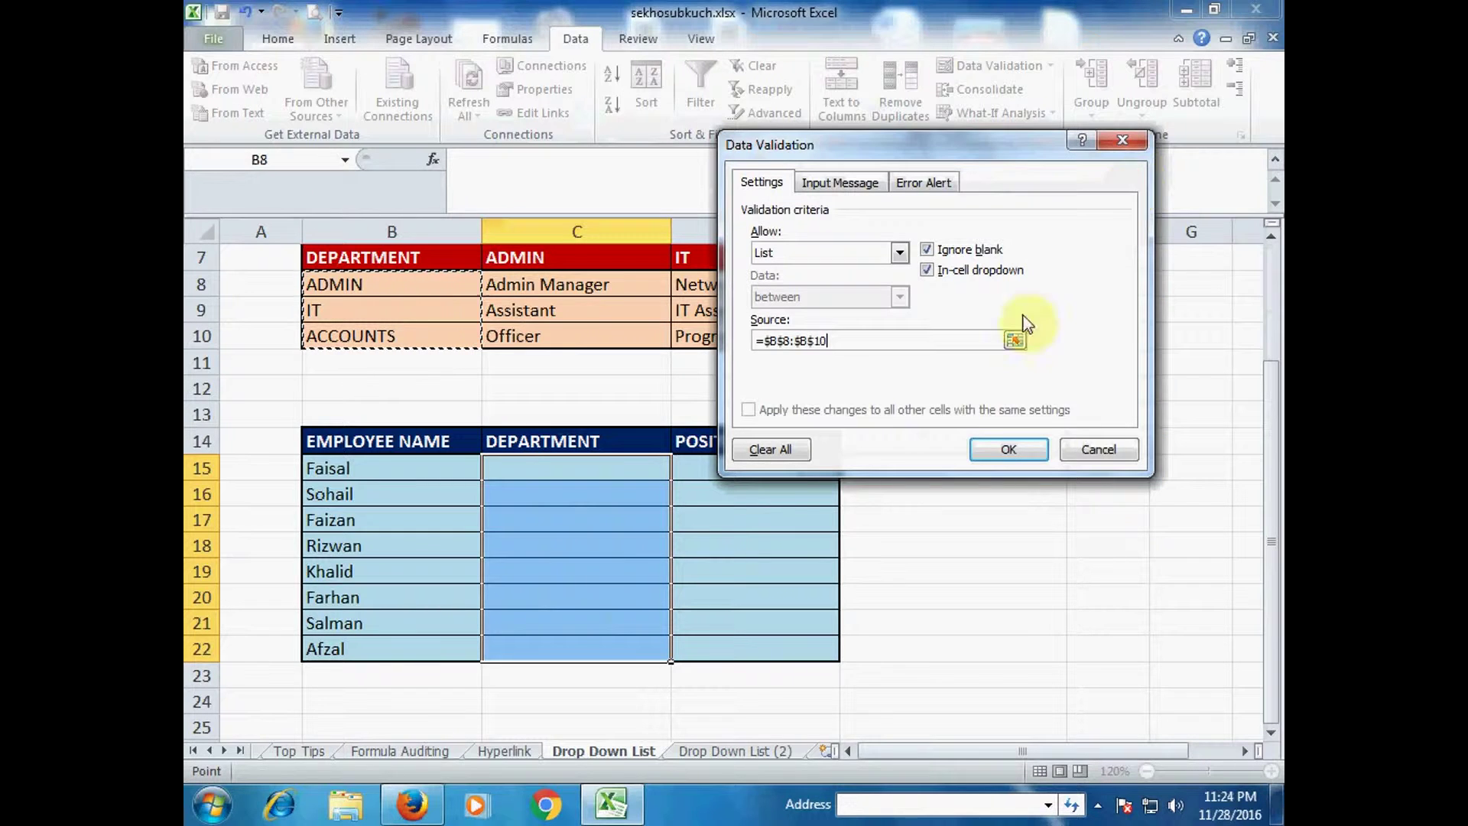
pyautogui.click(1027, 448)
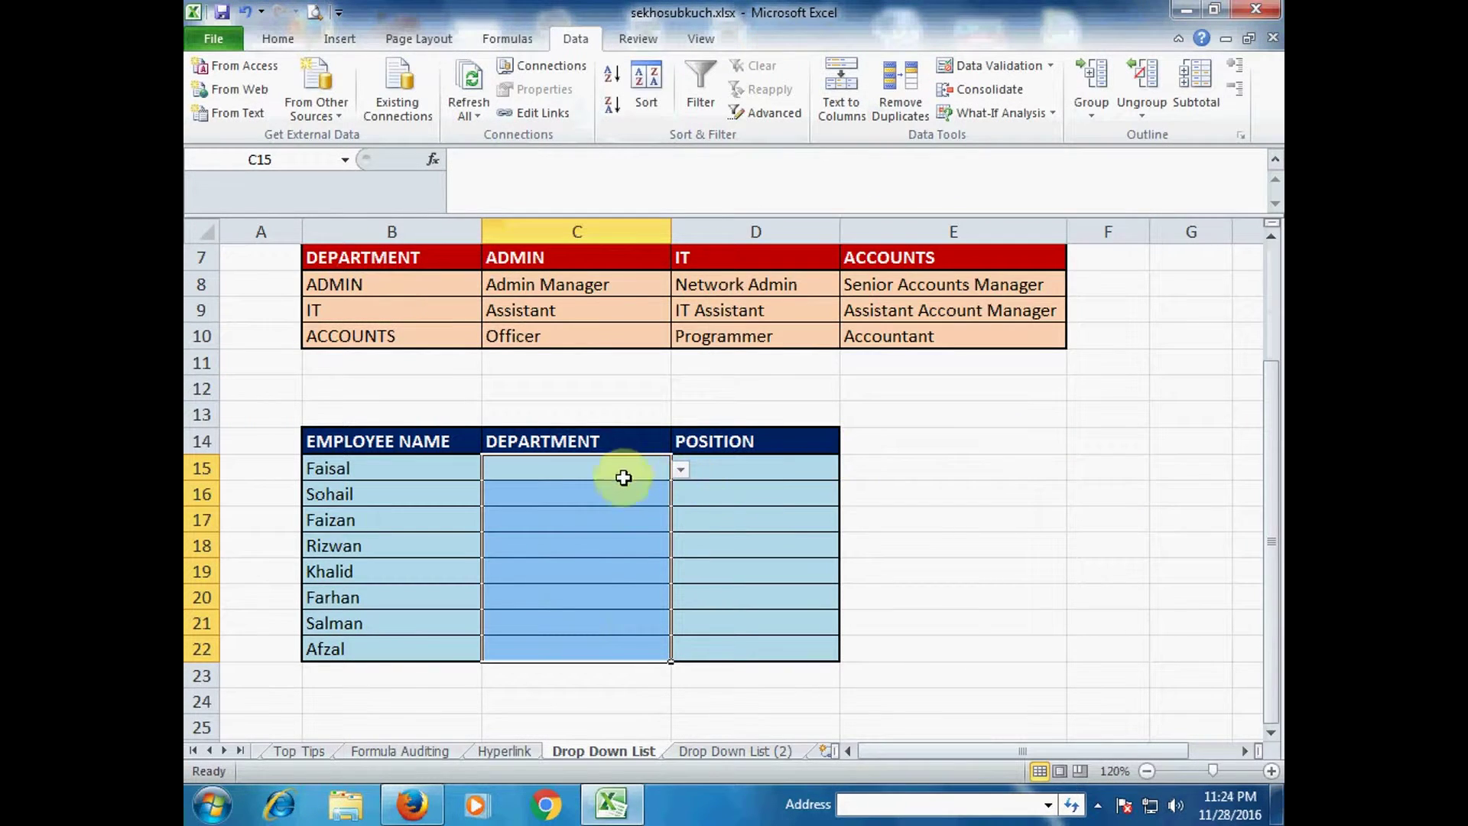
# Step: Check the drop-down choices offered in DEPARTMENT cells C15 and C16 without choosing one
pyautogui.click(681, 470)
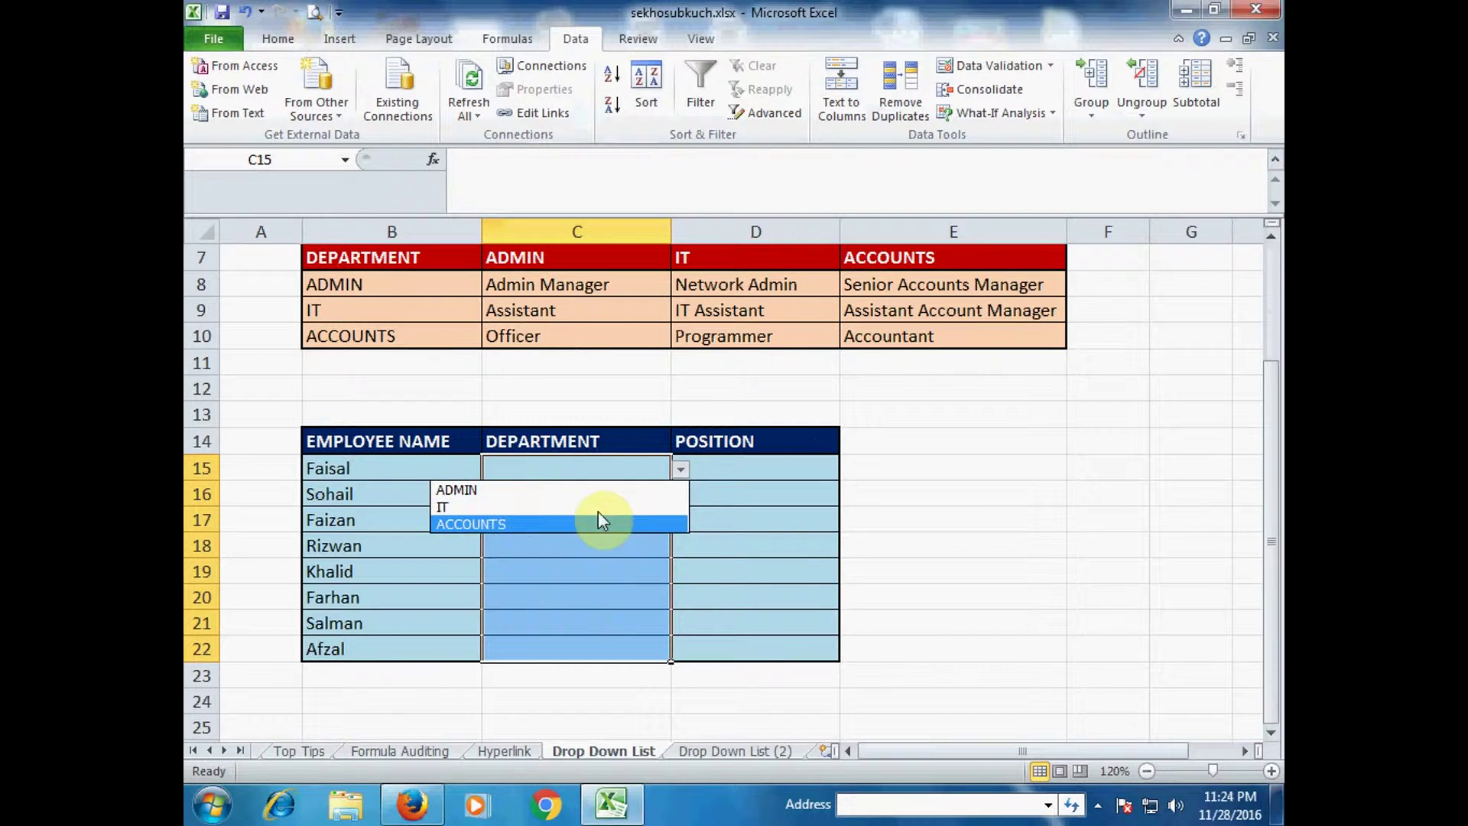
pyautogui.click(680, 470)
pyautogui.click(609, 468)
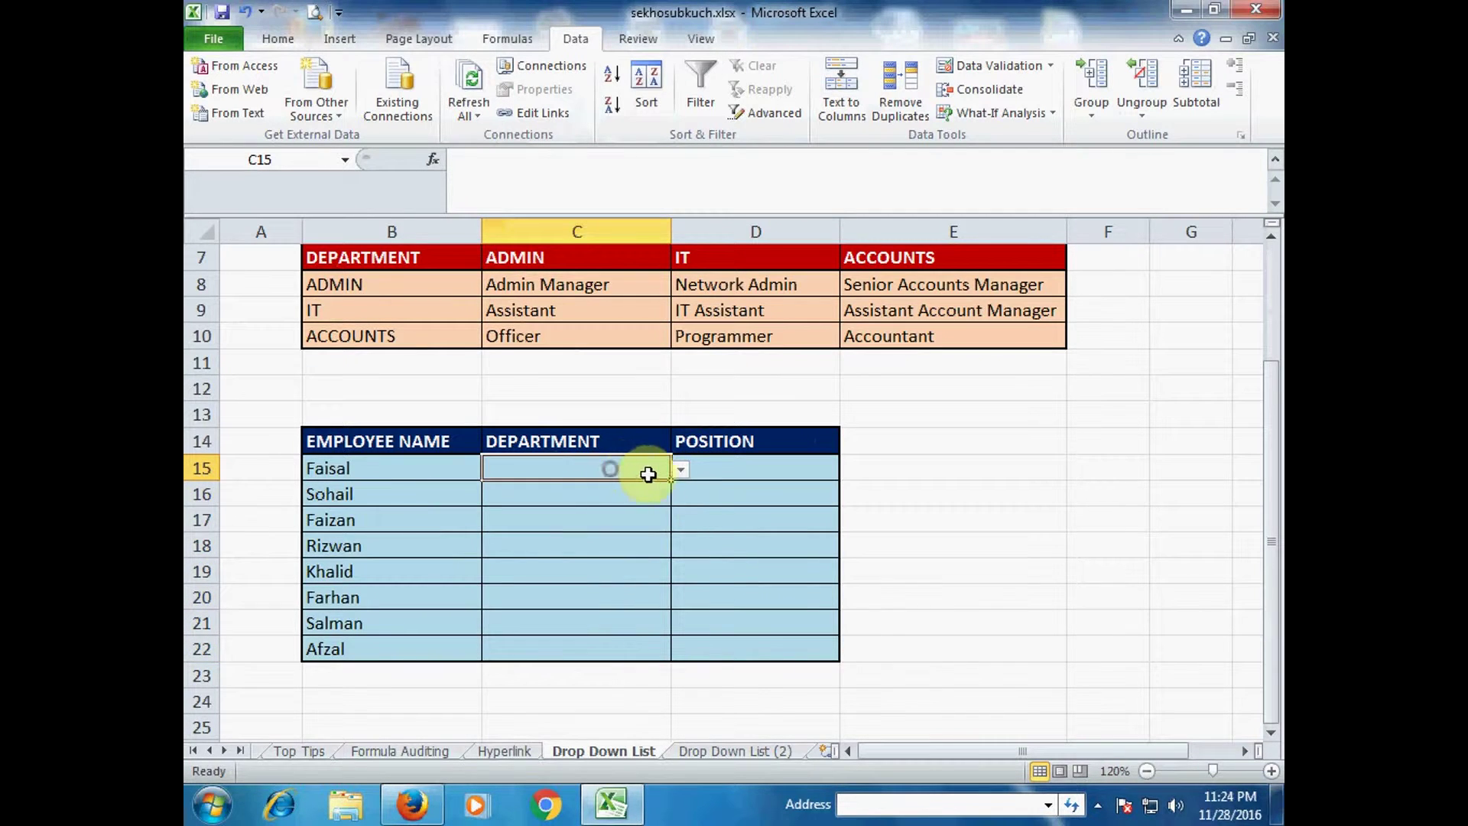
pyautogui.click(680, 470)
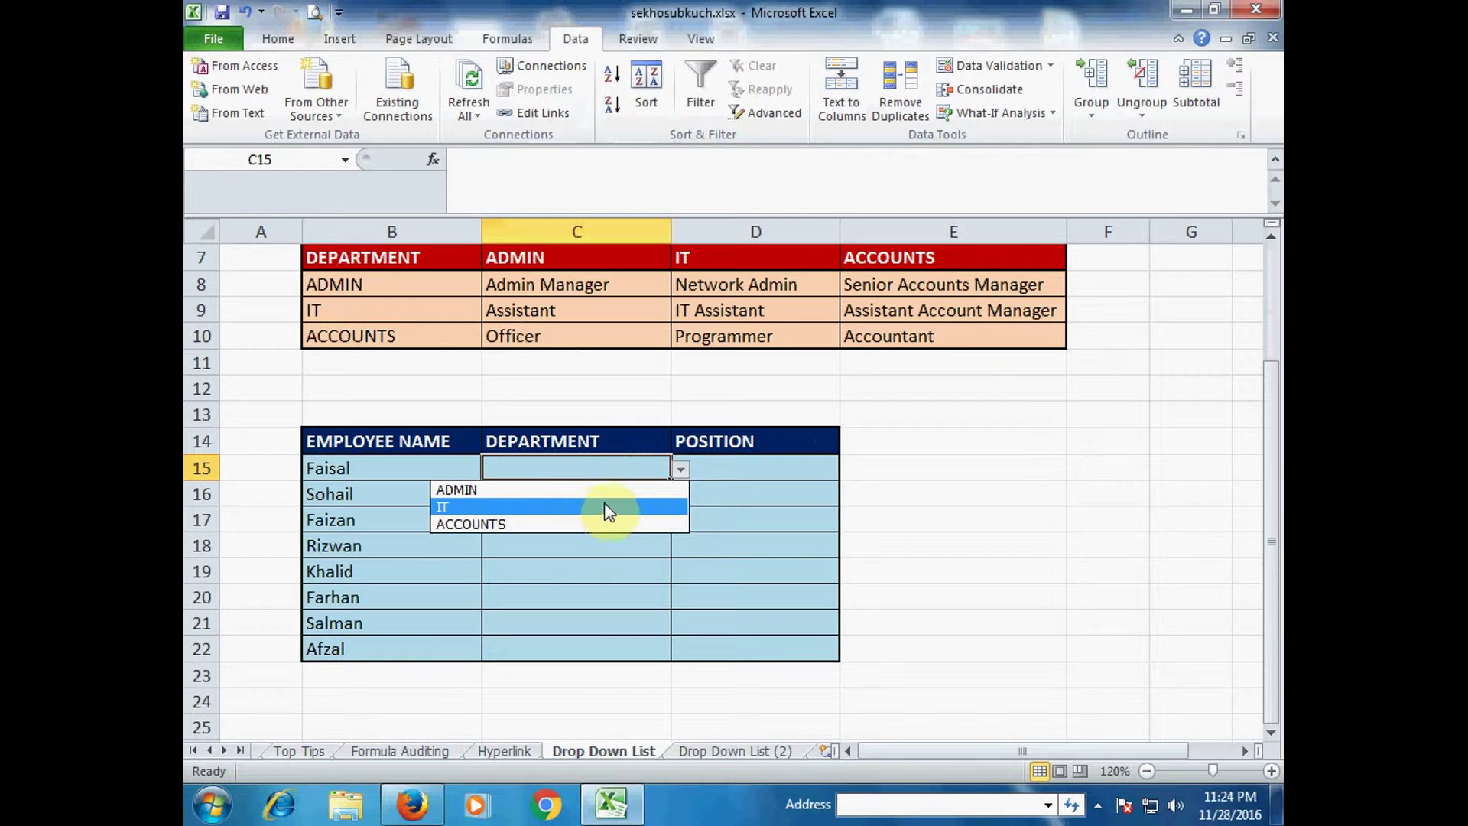
pyautogui.click(679, 468)
pyautogui.click(626, 492)
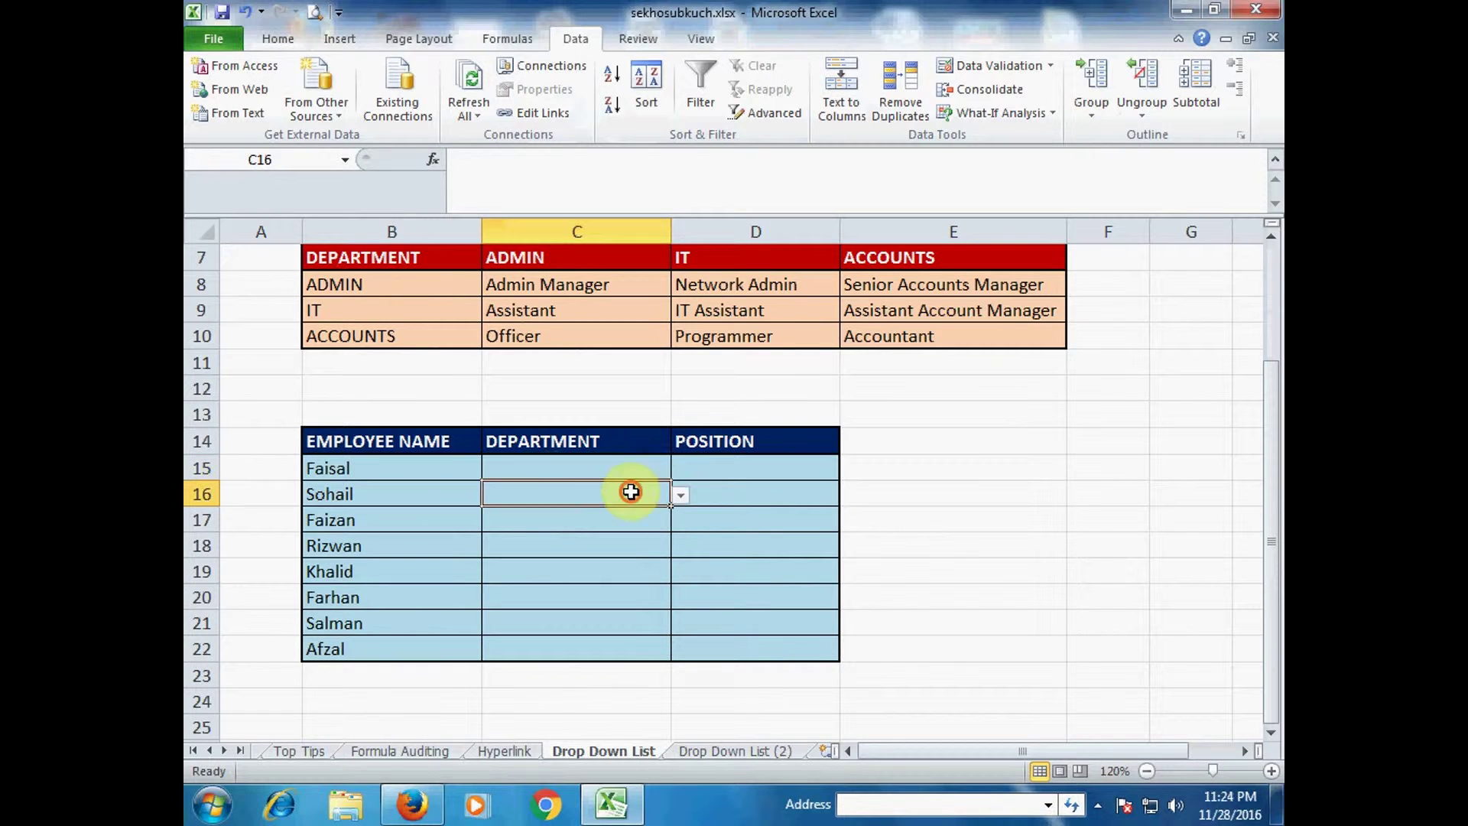
pyautogui.click(680, 495)
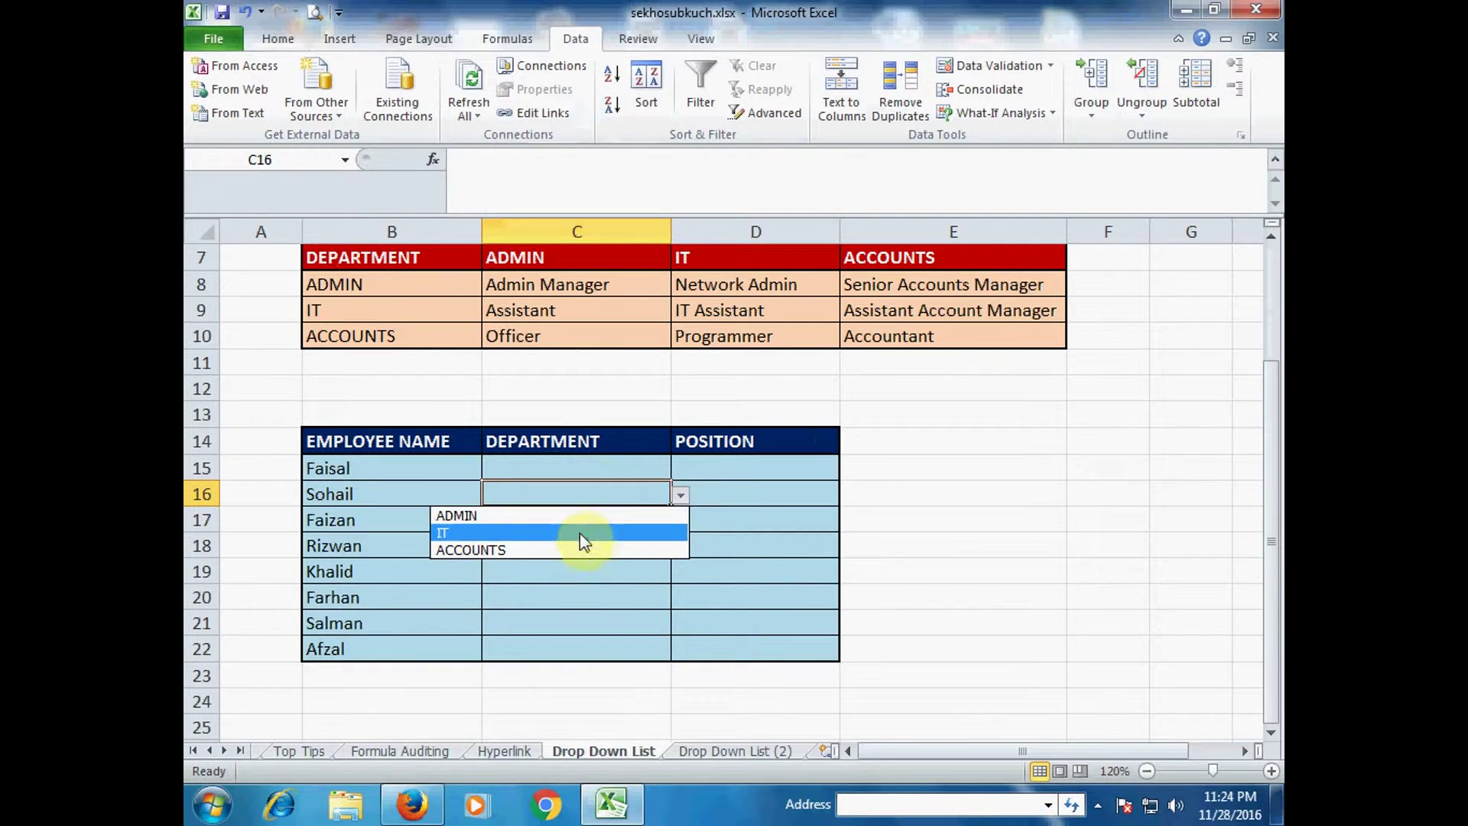
pyautogui.click(696, 523)
# Step: Choose IT from the drop-down list as the department in cell C17
pyautogui.click(623, 517)
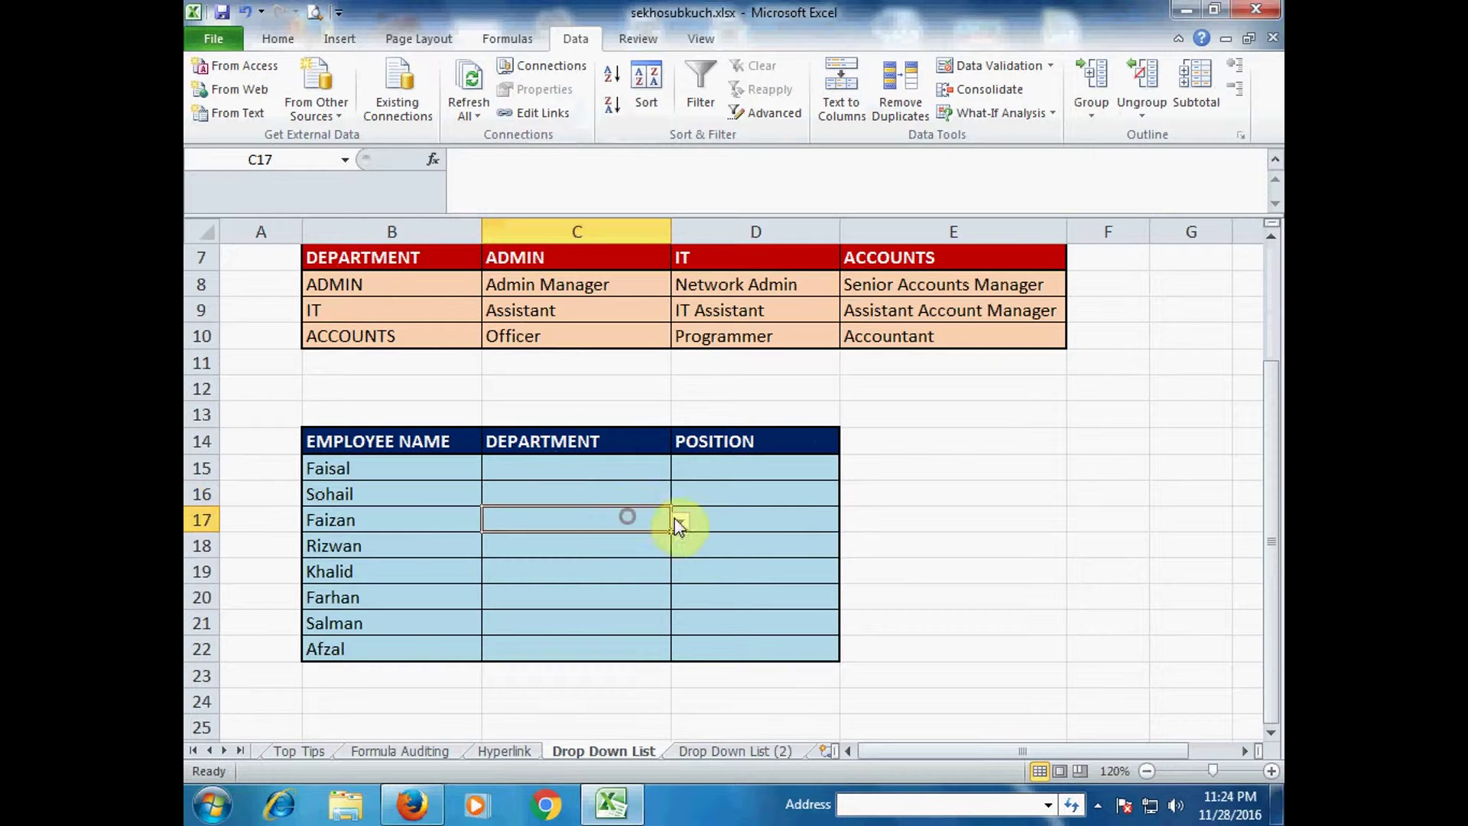
pyautogui.click(678, 521)
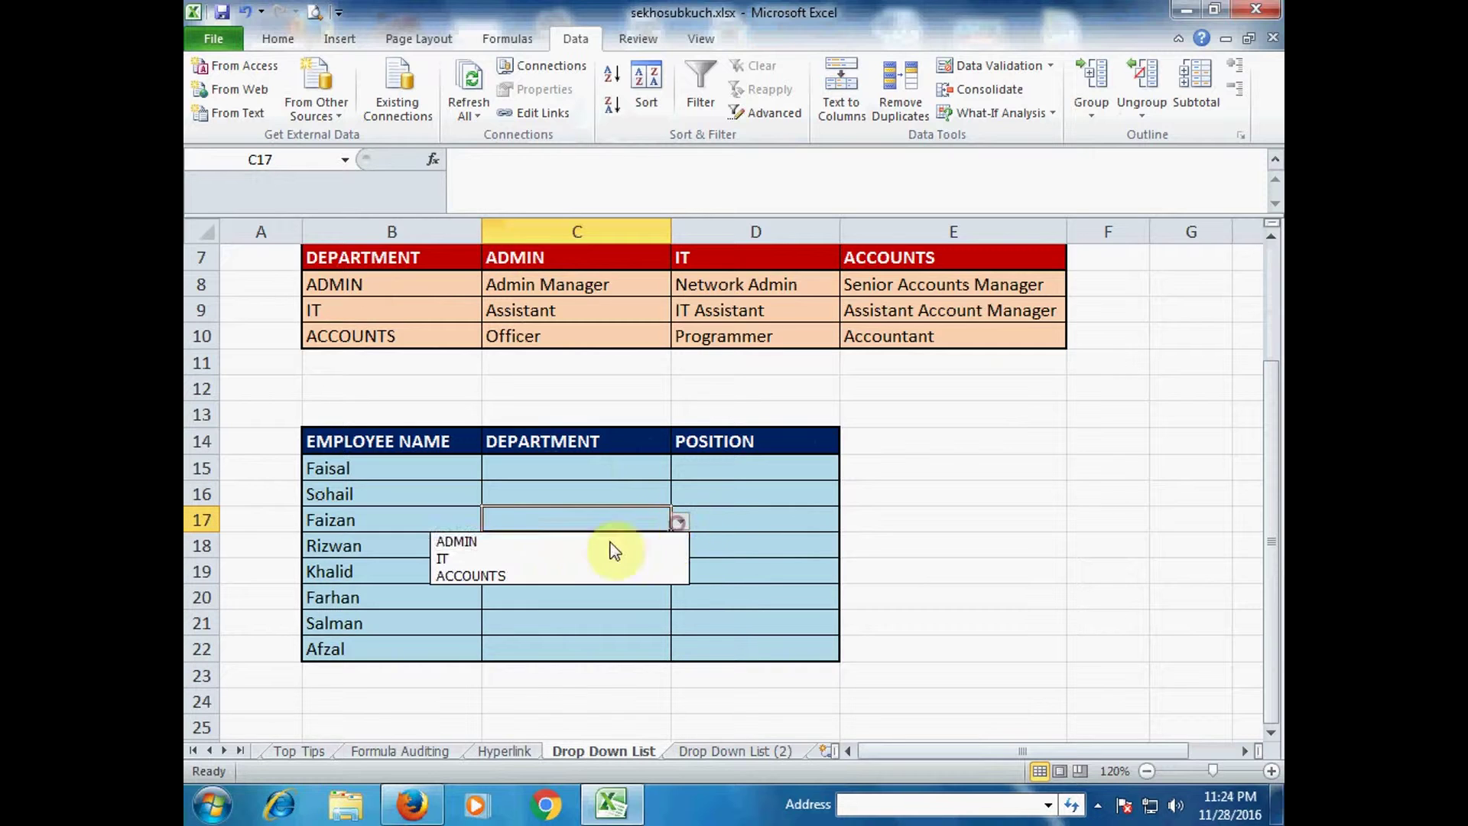
pyautogui.click(566, 558)
pyautogui.click(680, 523)
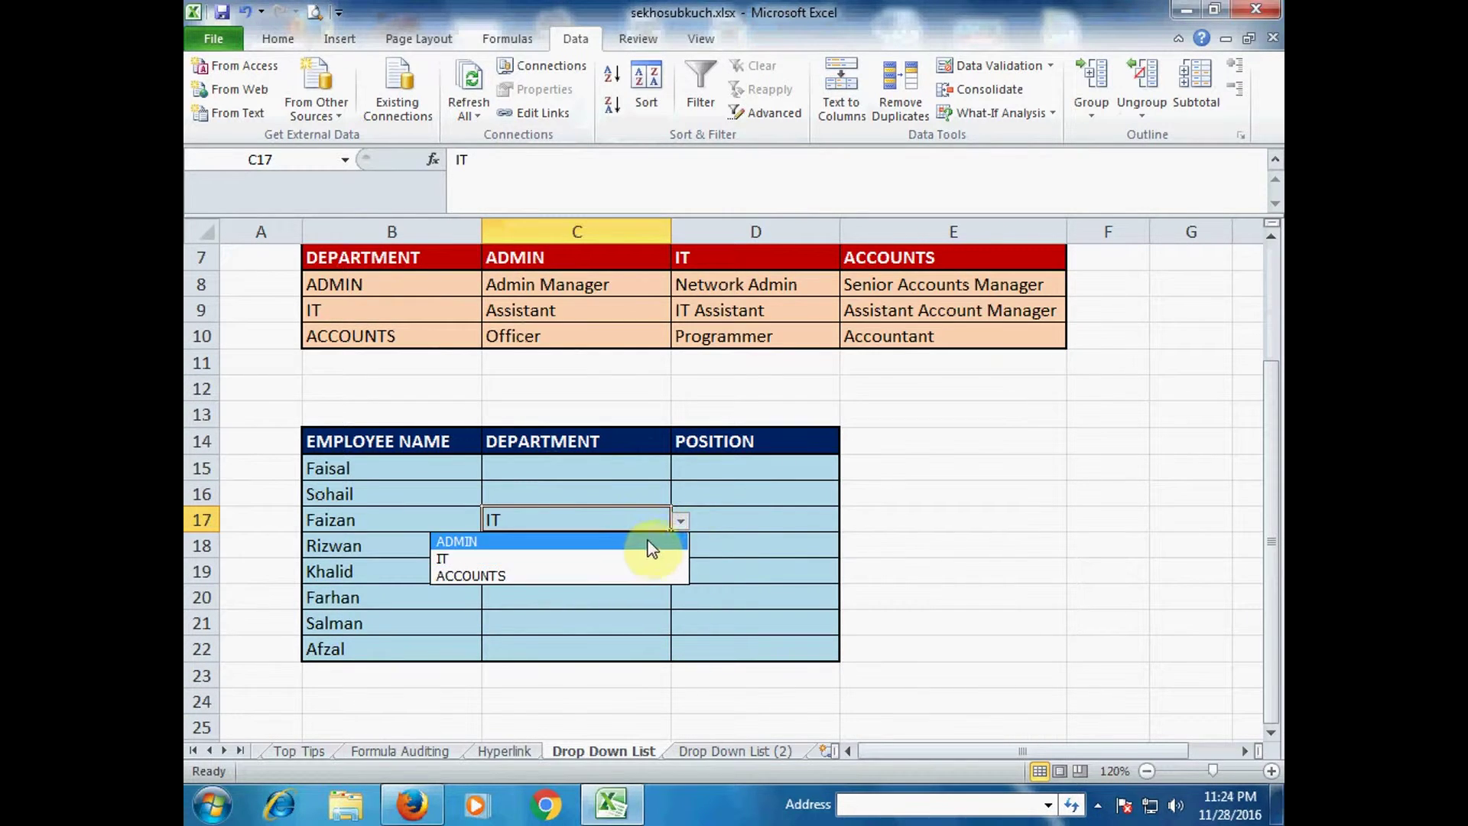
pyautogui.click(655, 469)
pyautogui.click(657, 468)
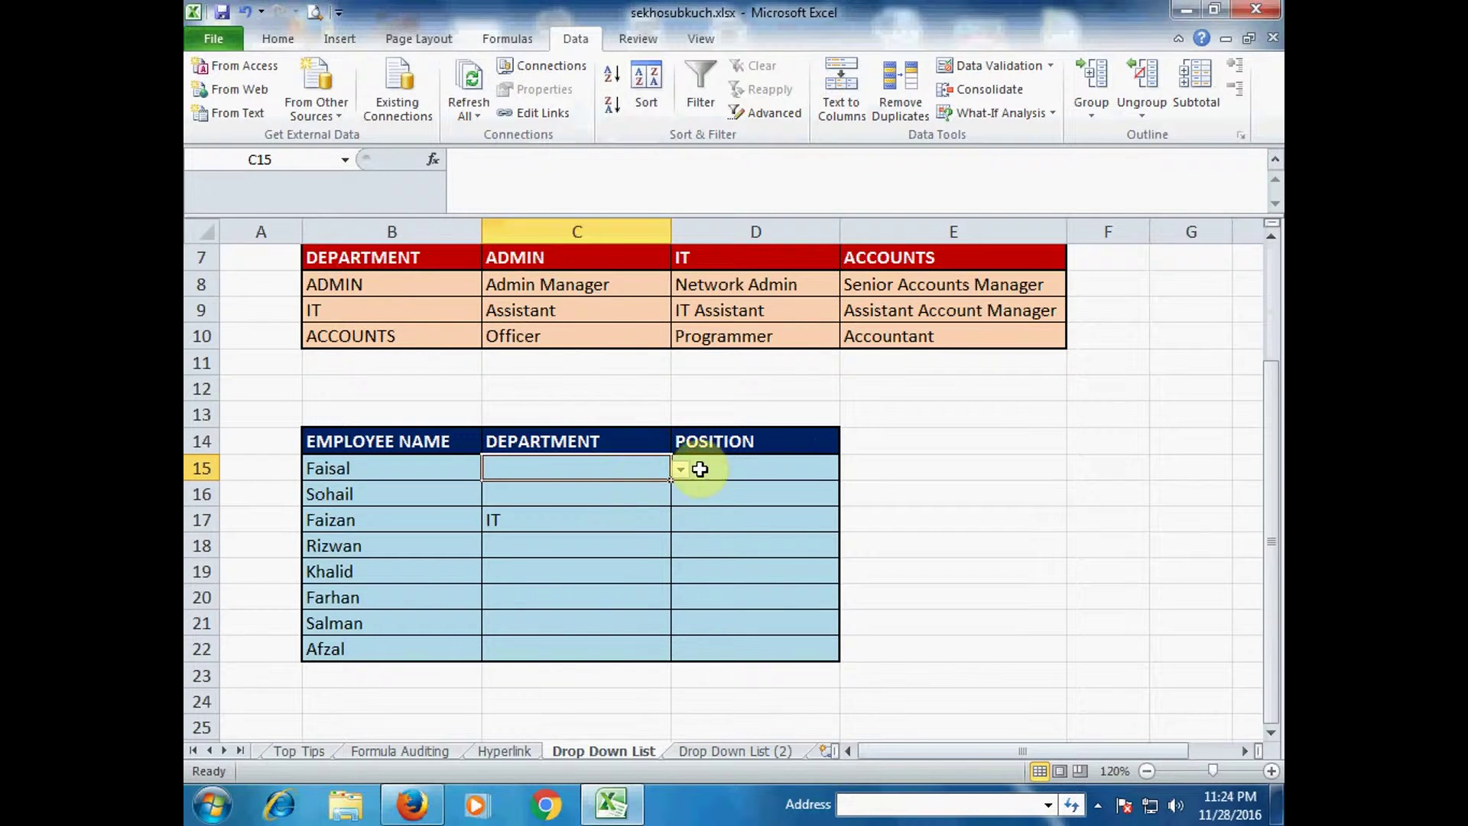
pyautogui.click(597, 512)
pyautogui.click(599, 472)
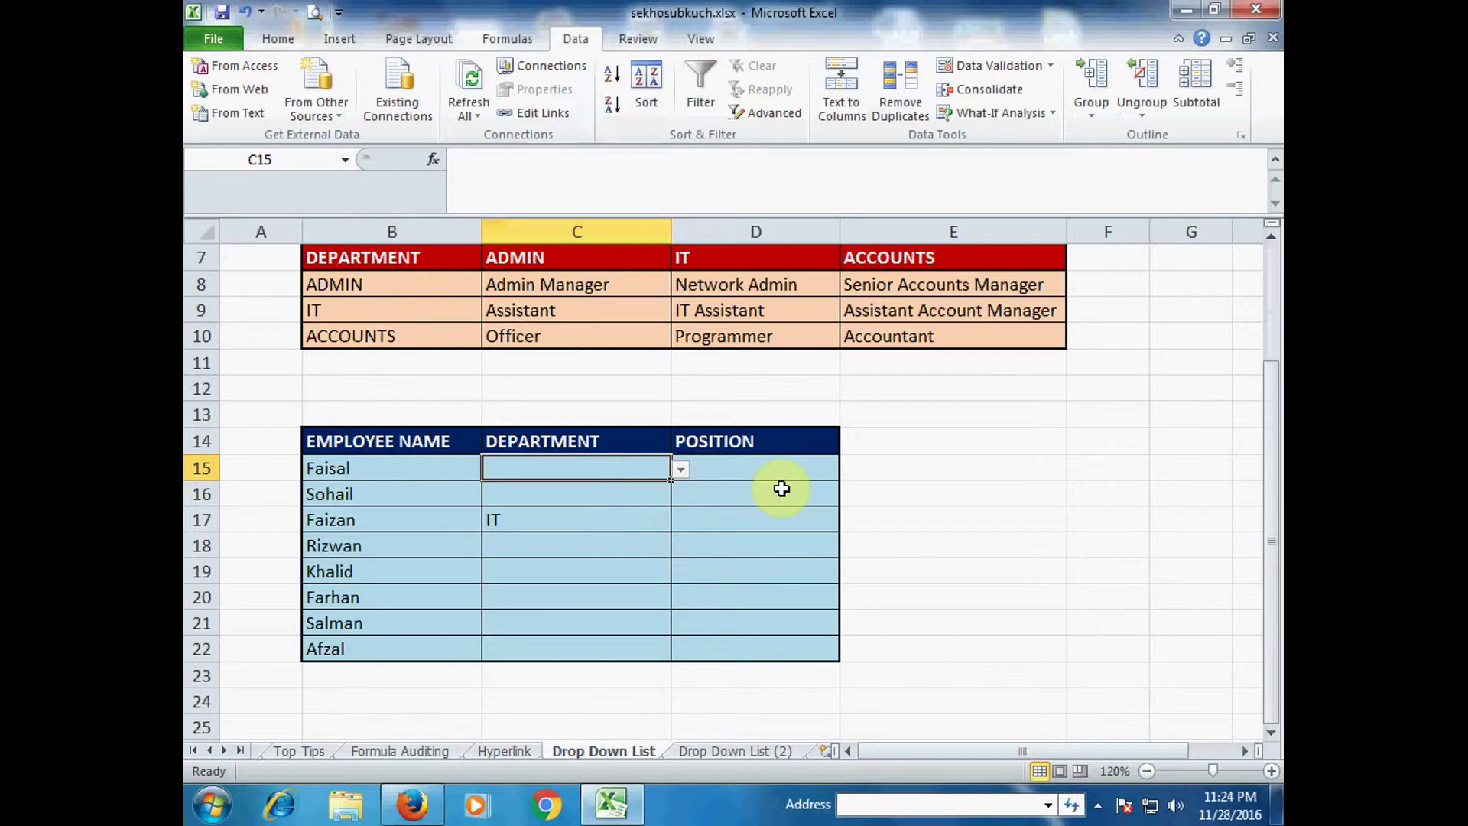
# Step: Choose ADMIN from the drop-down list as the department in cell C15
pyautogui.scroll(1, 782, 489)
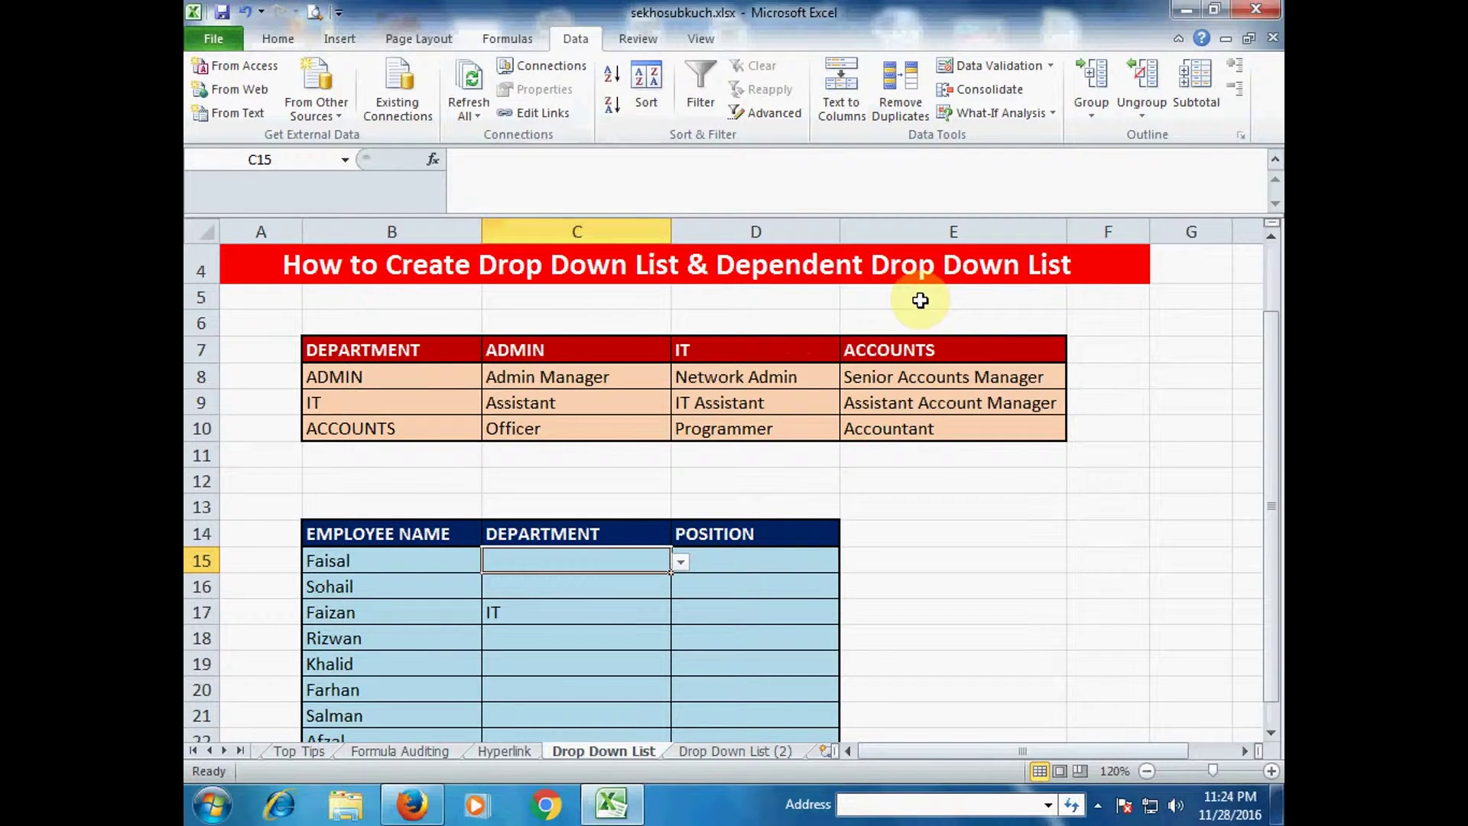
pyautogui.click(743, 566)
pyautogui.click(650, 571)
pyautogui.click(678, 563)
pyautogui.click(581, 581)
pyautogui.click(755, 562)
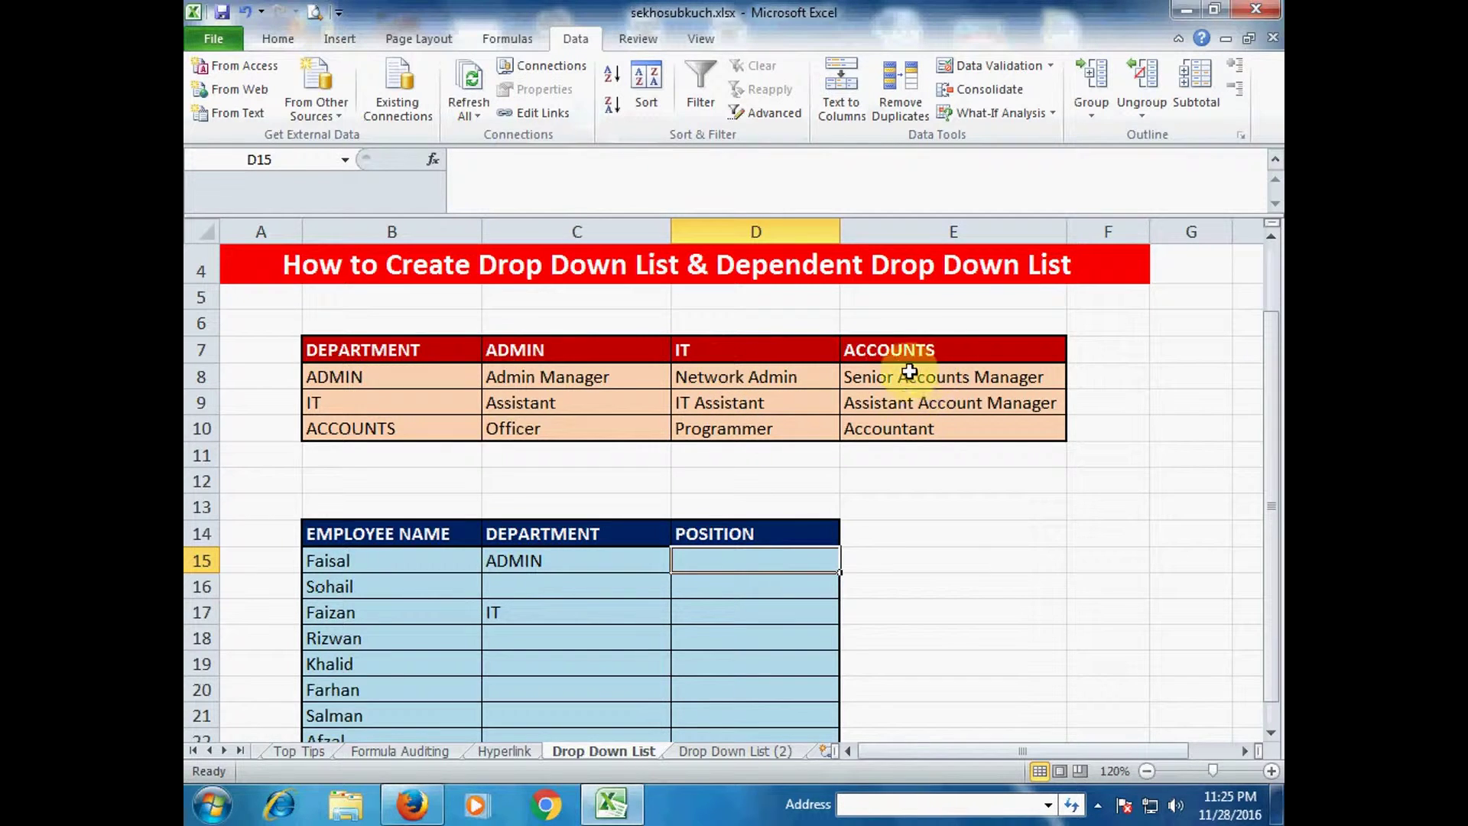
pyautogui.click(604, 561)
pyautogui.click(776, 560)
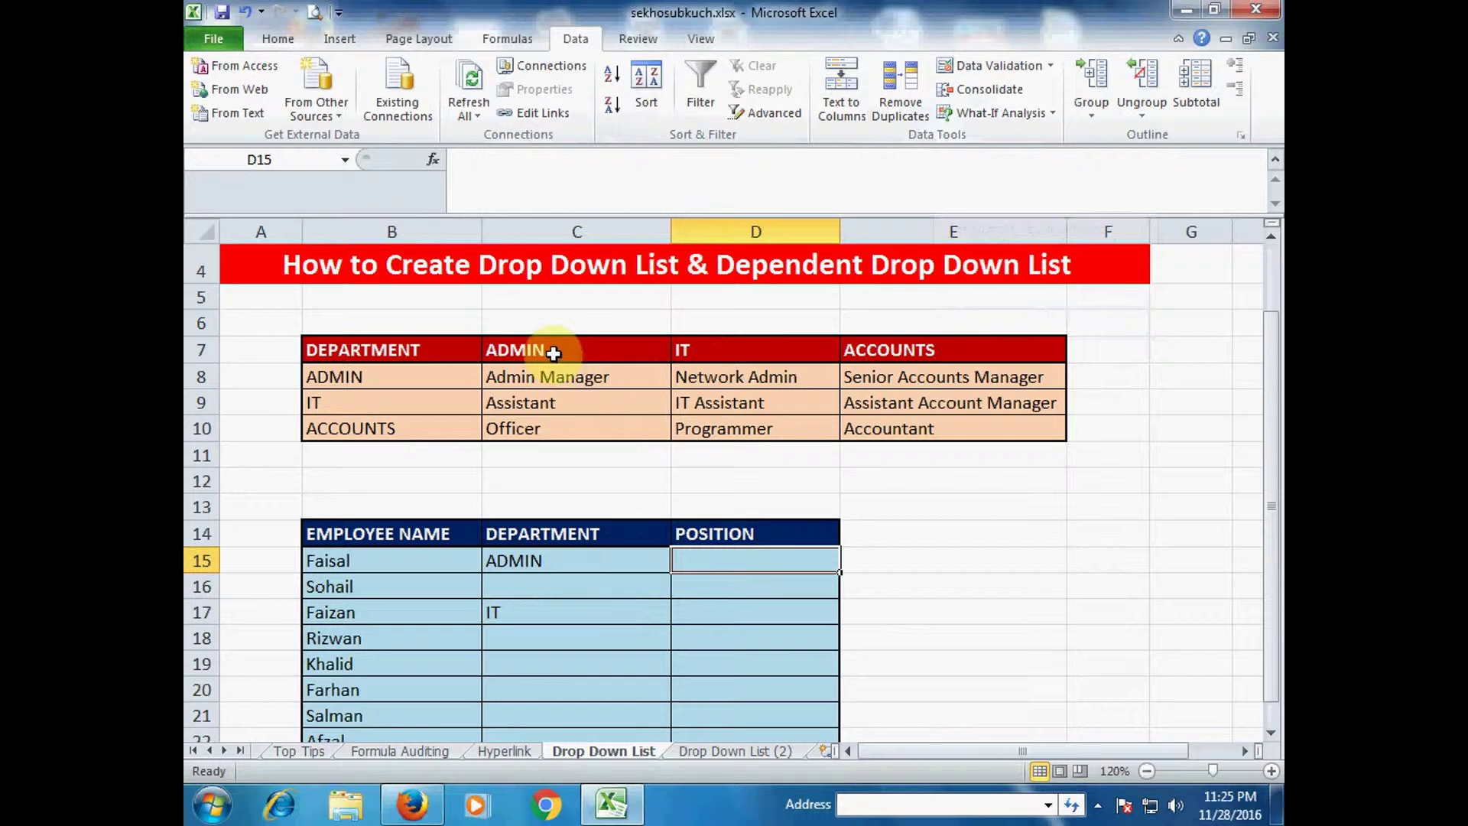
# Step: Create named ranges from the selection C7:E10 using only the top row as names
pyautogui.moveTo(557, 350); pyautogui.dragTo(894, 420)
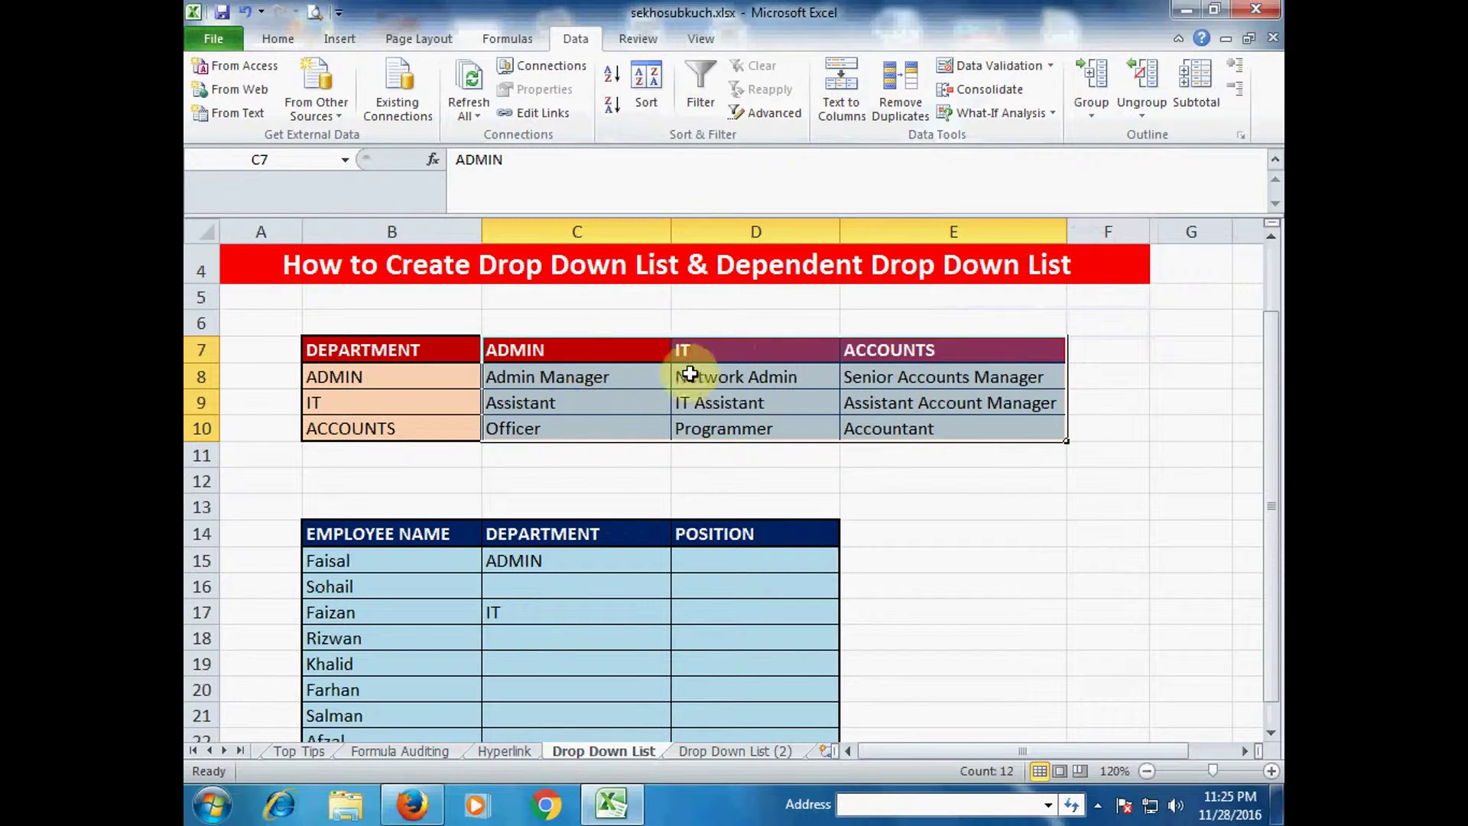
pyautogui.click(508, 40)
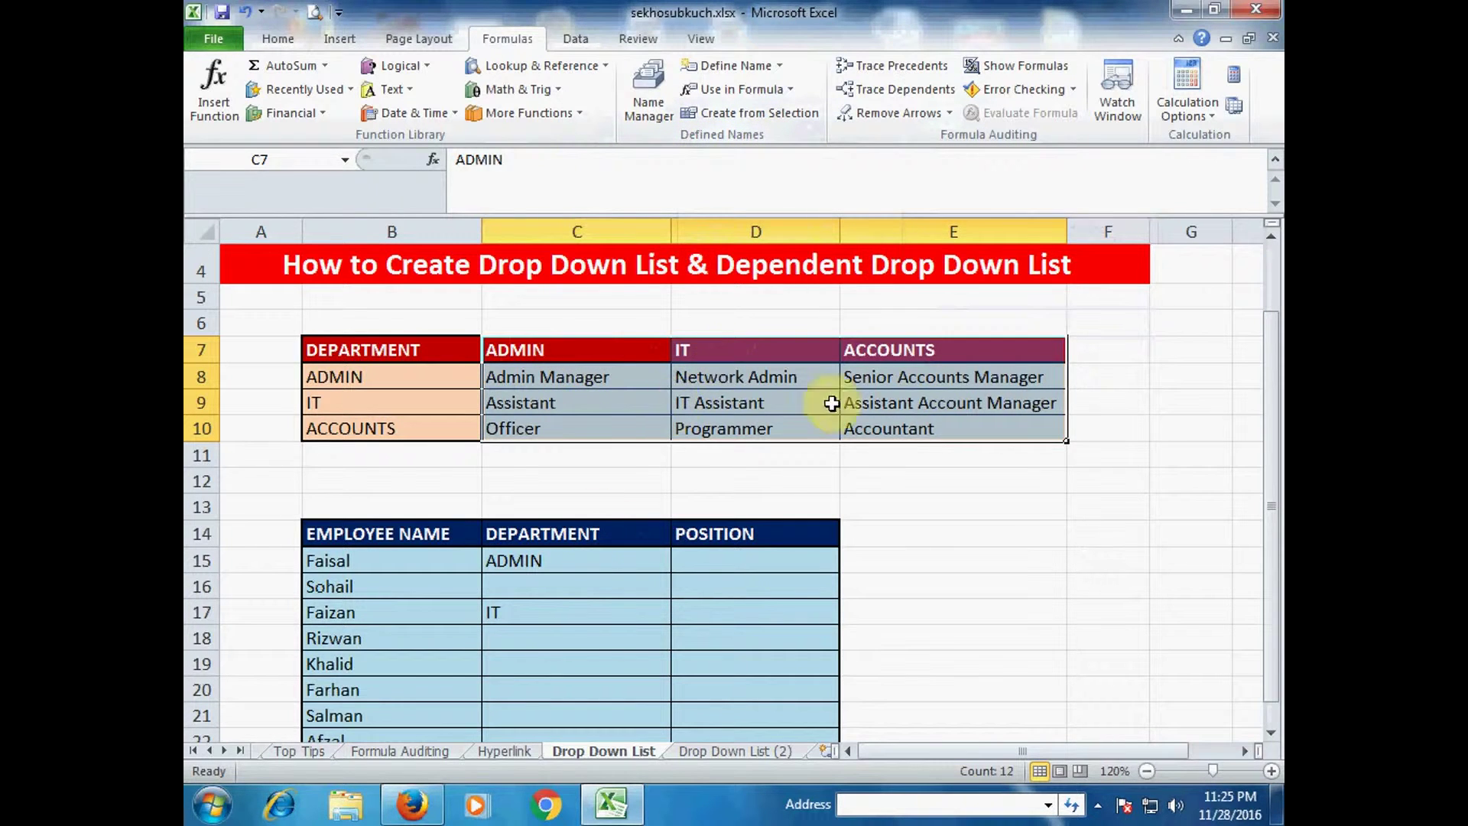
pyautogui.click(769, 111)
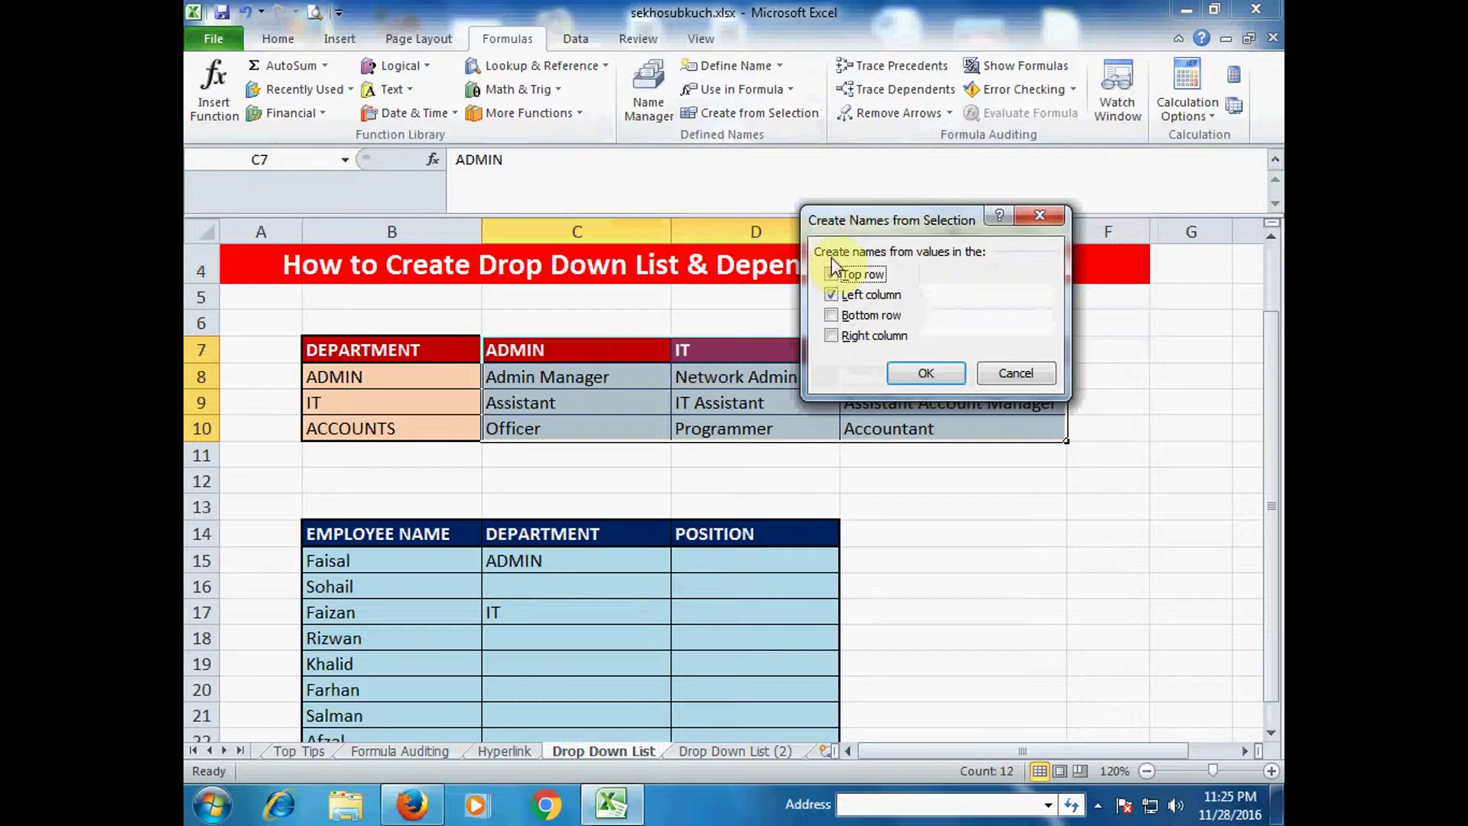
pyautogui.click(873, 301)
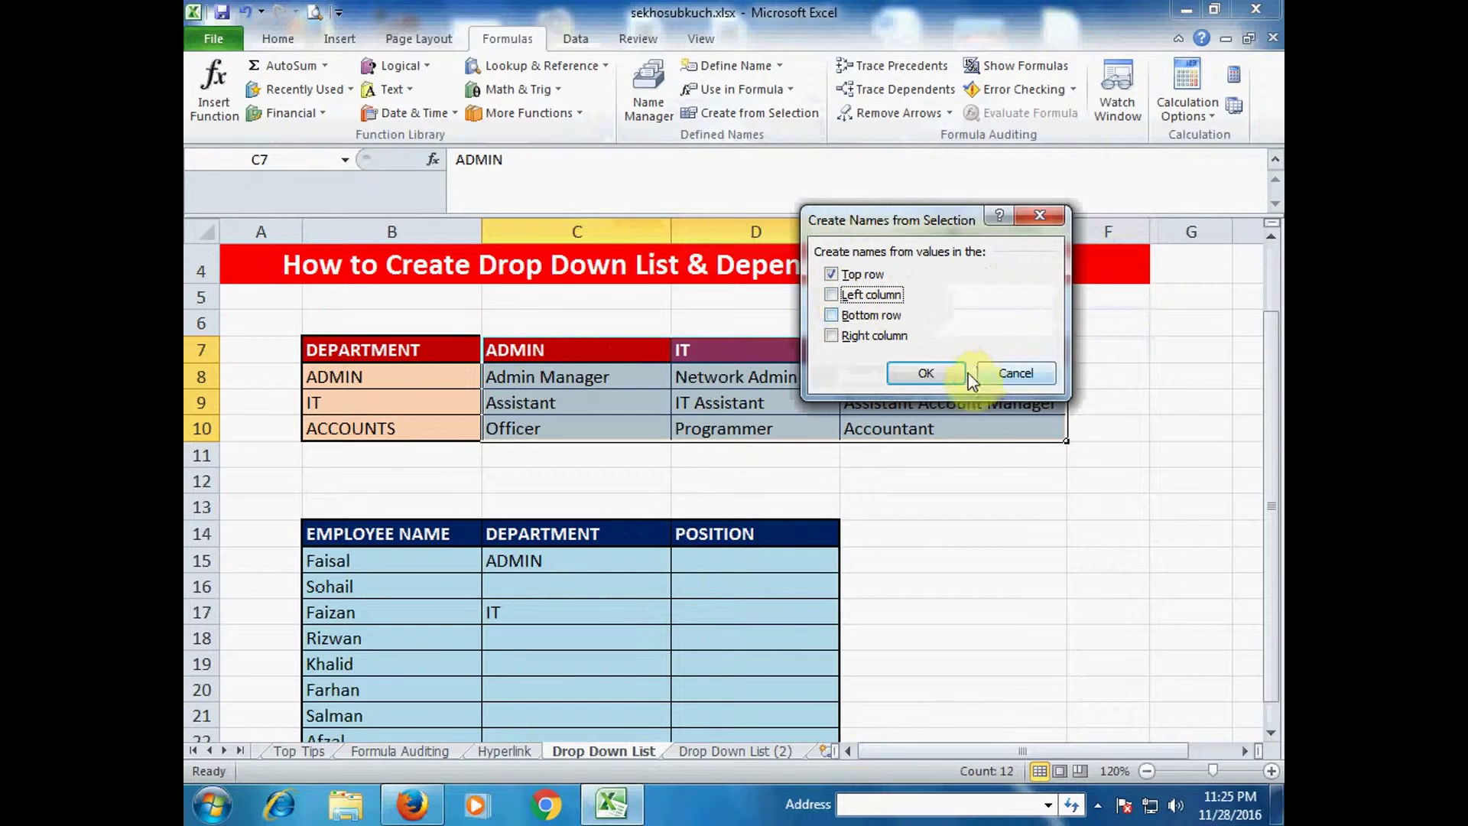
pyautogui.click(948, 377)
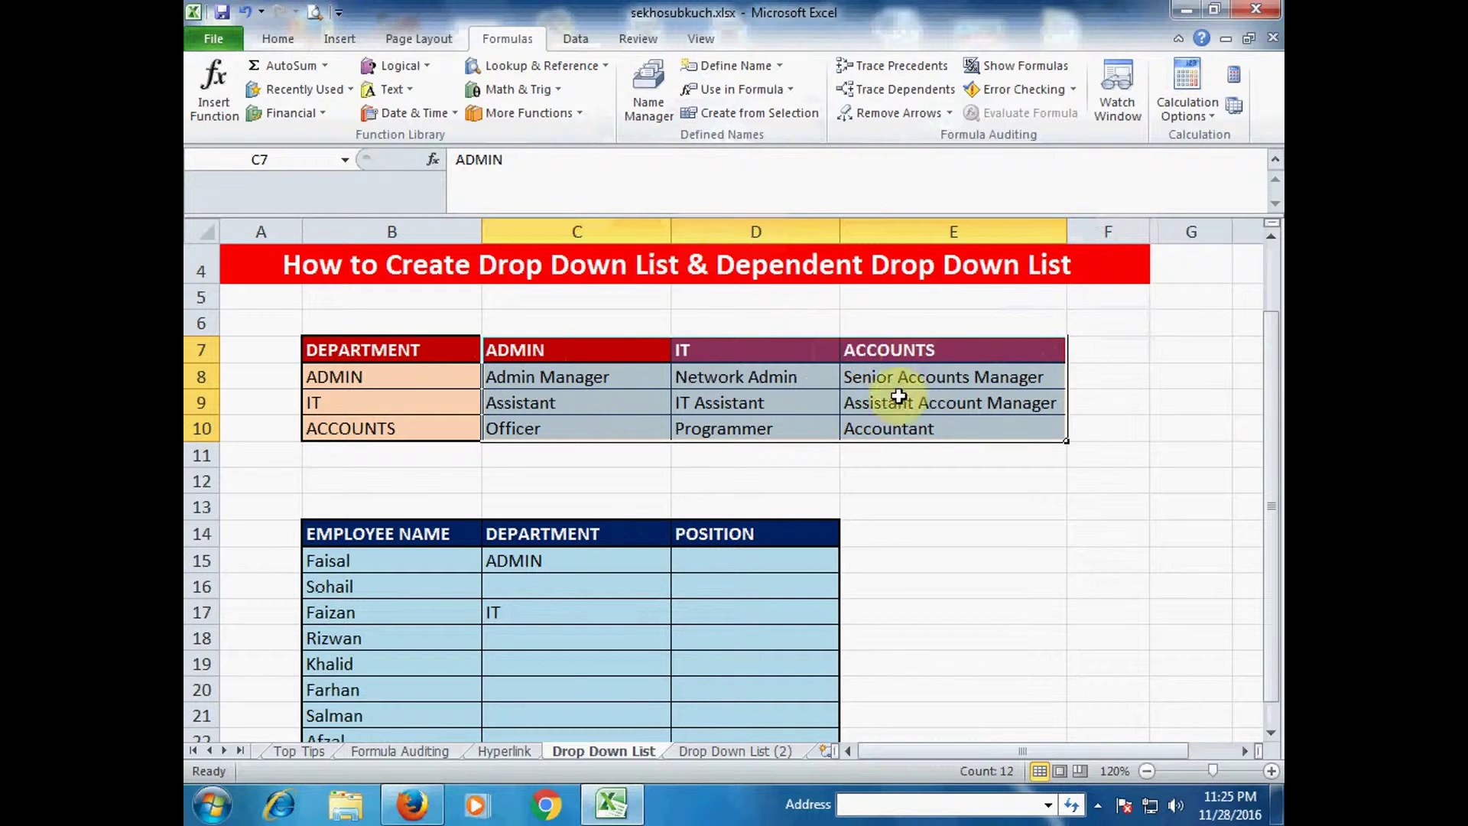
# Step: Review the ACCOUNTS, IT and ADMIN named ranges and their references in the Name Manager
pyautogui.click(656, 110)
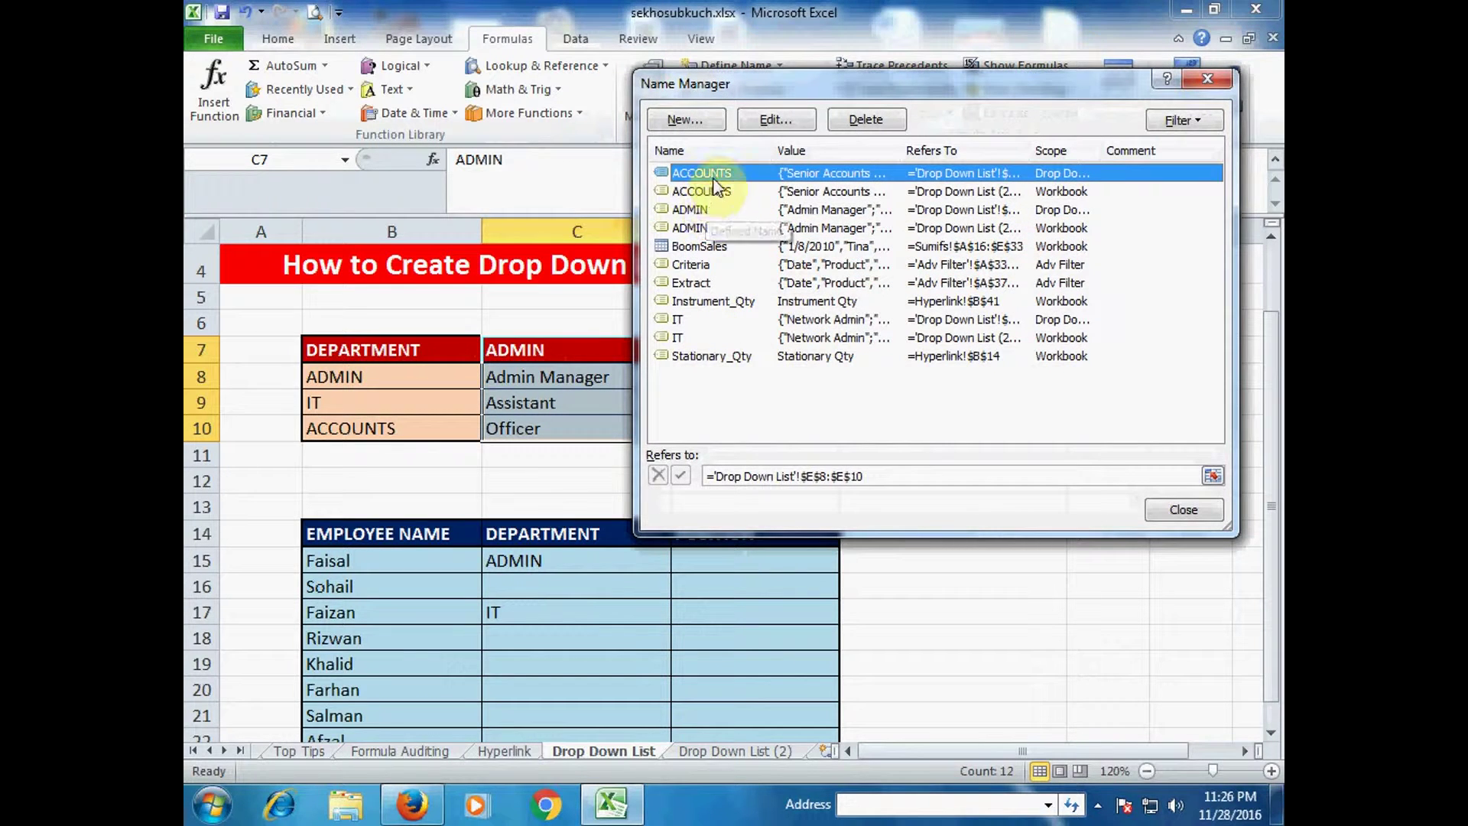
pyautogui.click(677, 318)
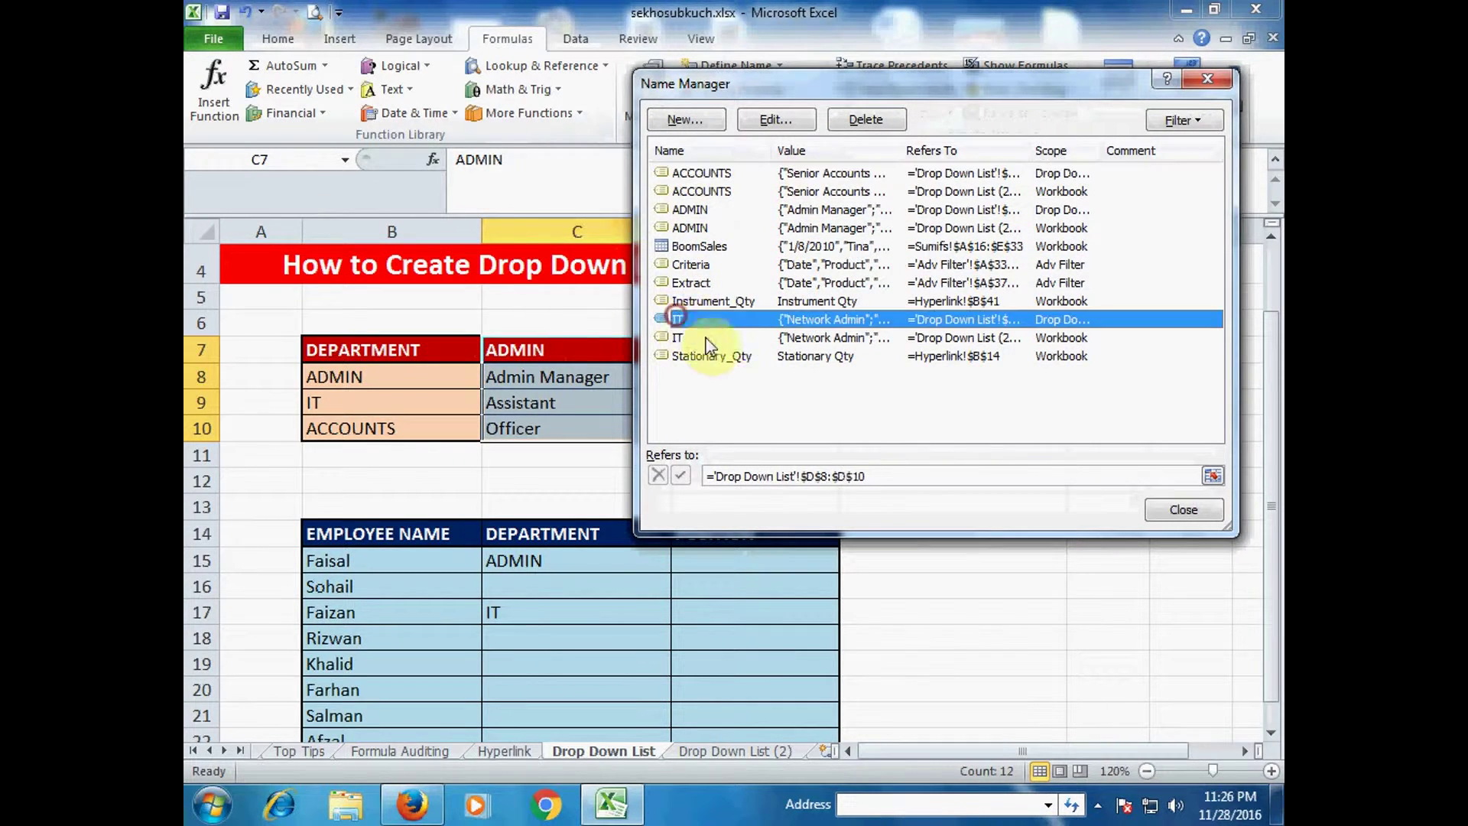
pyautogui.click(692, 228)
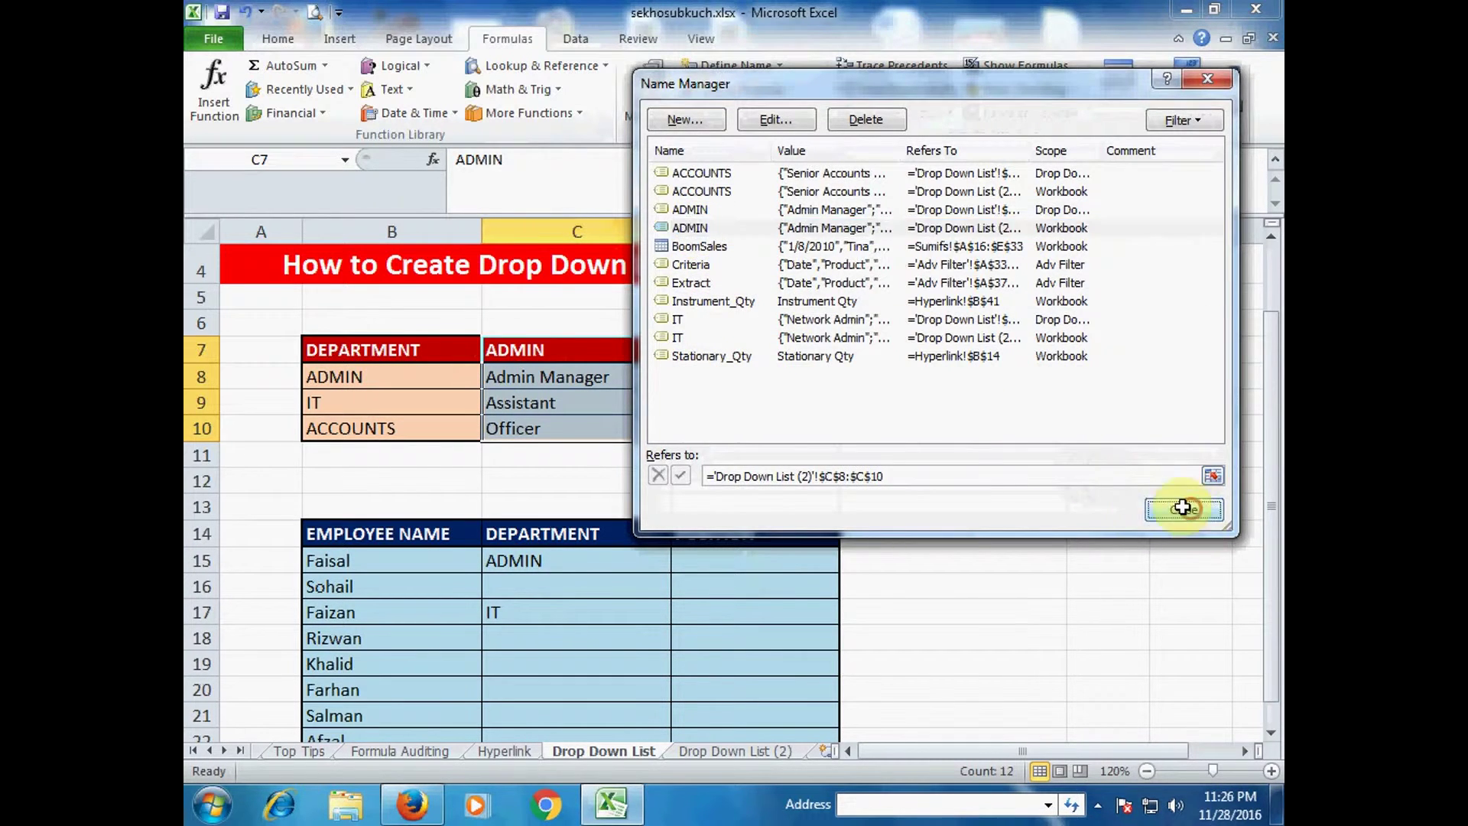
pyautogui.click(1190, 508)
# Step: Set the data validation of the position cells D15:D22 to allow a list
pyautogui.click(711, 558)
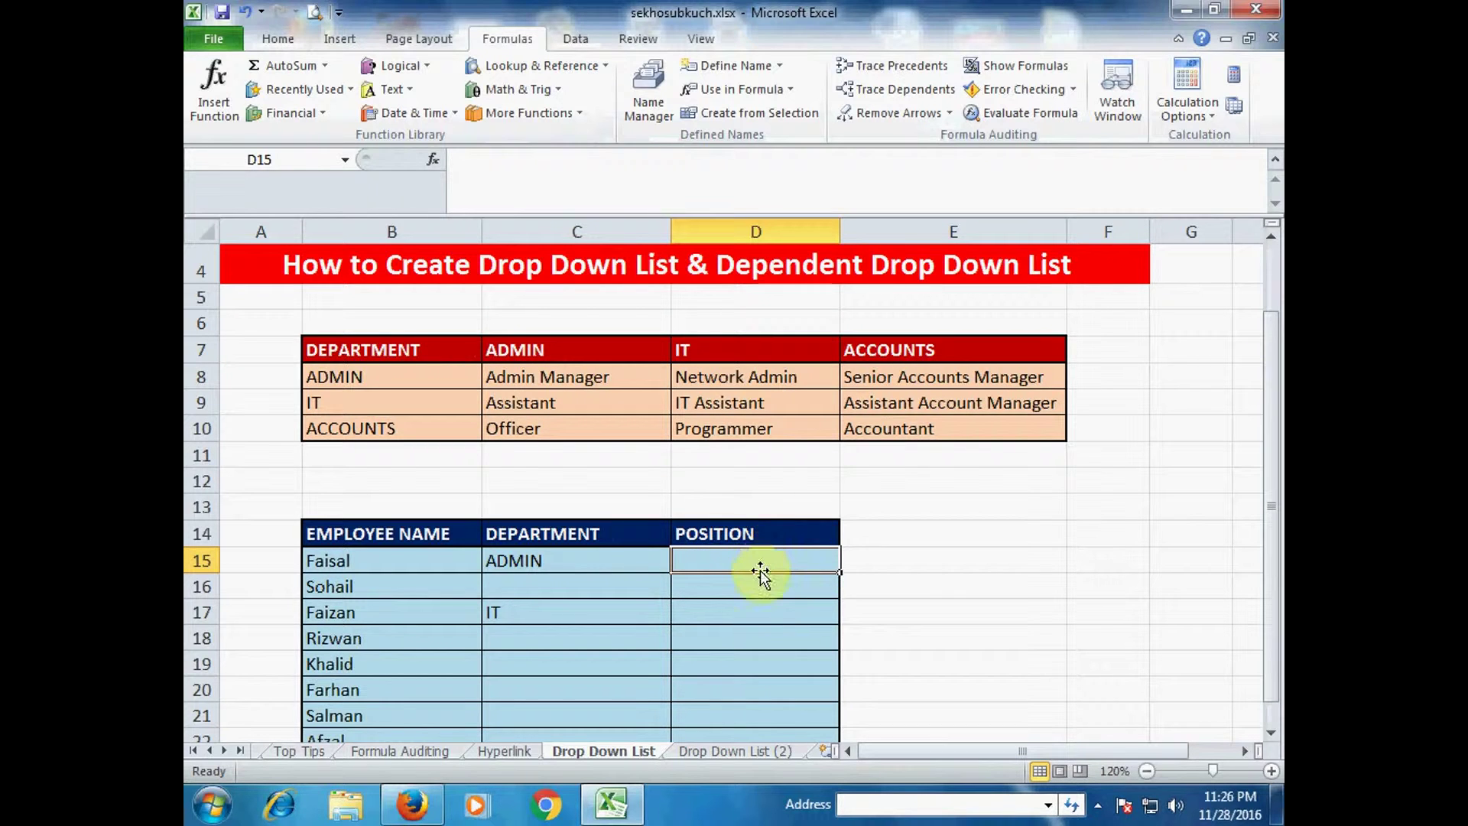
pyautogui.moveTo(759, 566); pyautogui.dragTo(764, 692)
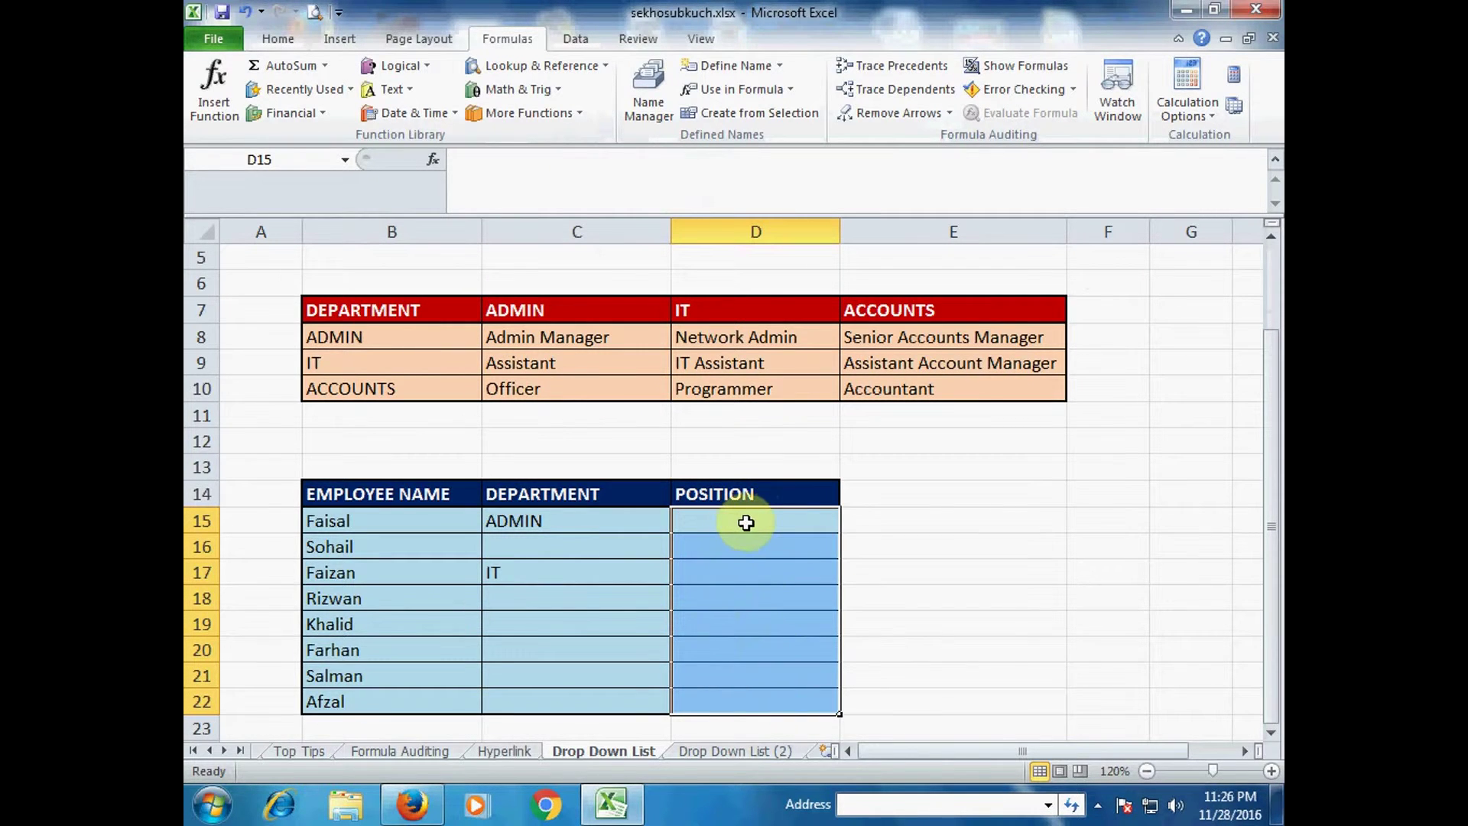
pyautogui.click(576, 38)
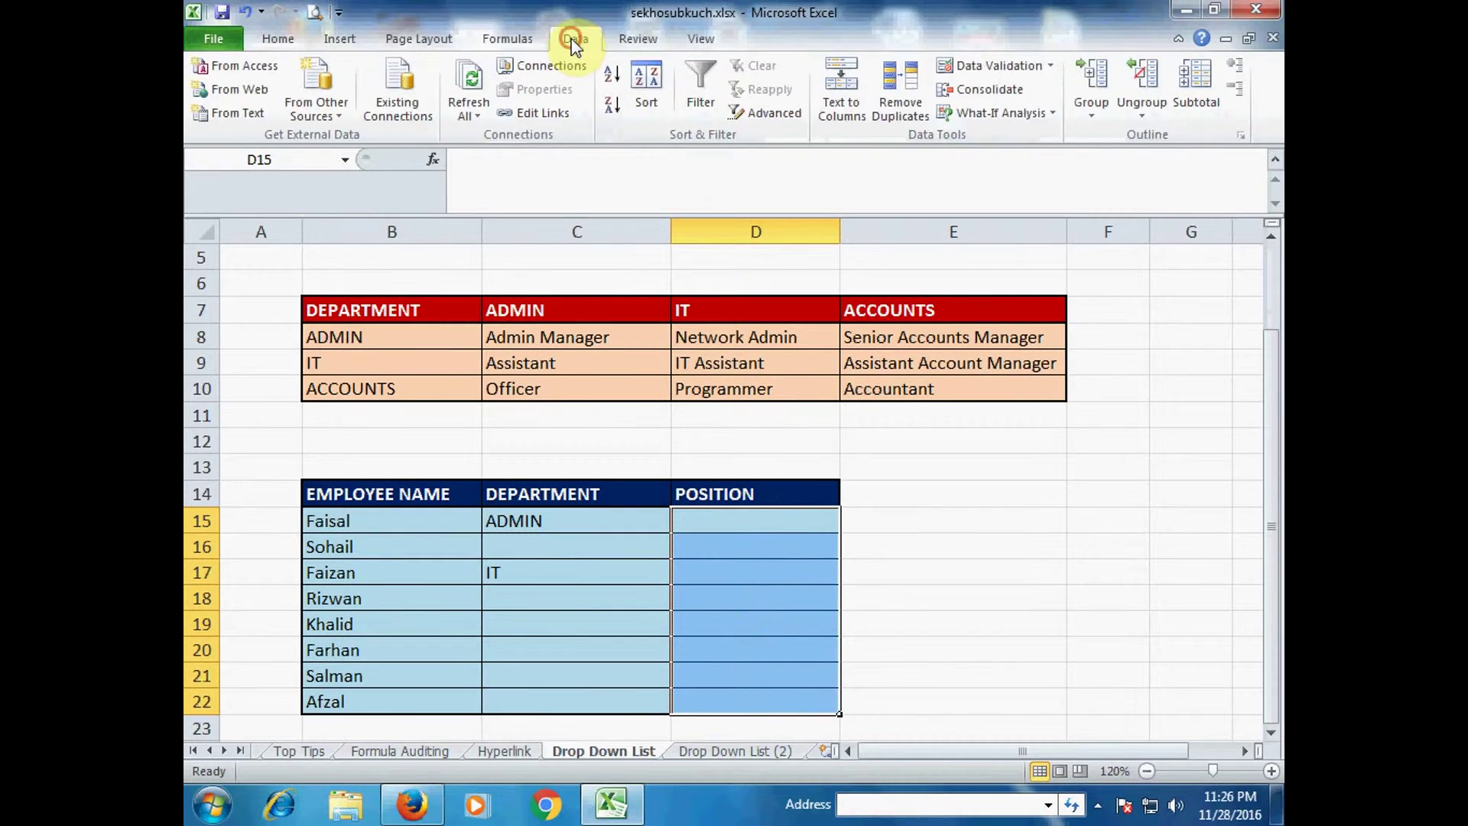
pyautogui.click(966, 65)
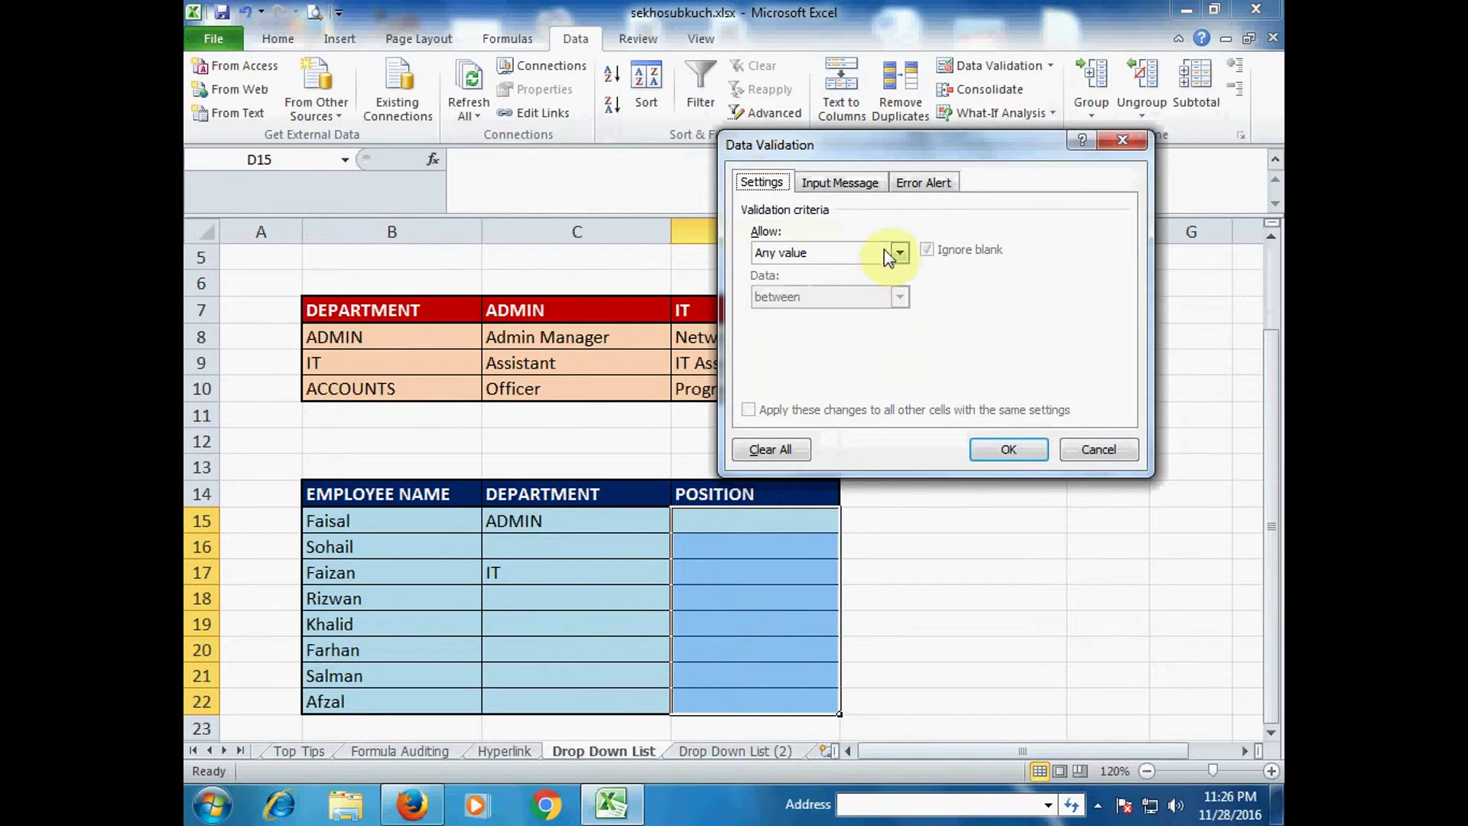
pyautogui.click(896, 252)
pyautogui.click(763, 315)
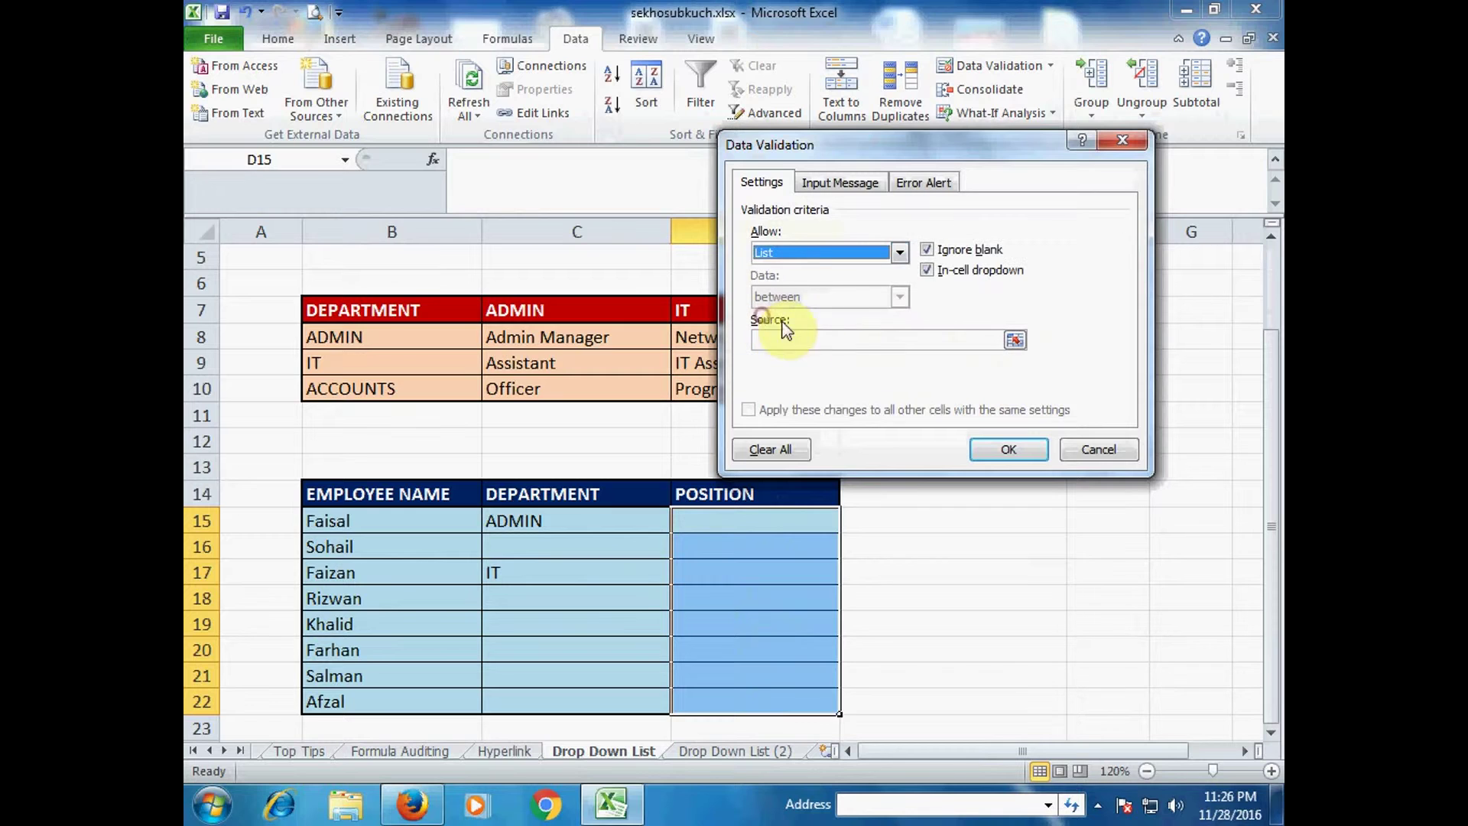
# Step: Set the list source to =indirect(C15) with a relative cell reference and apply the validation
pyautogui.click(933, 347)
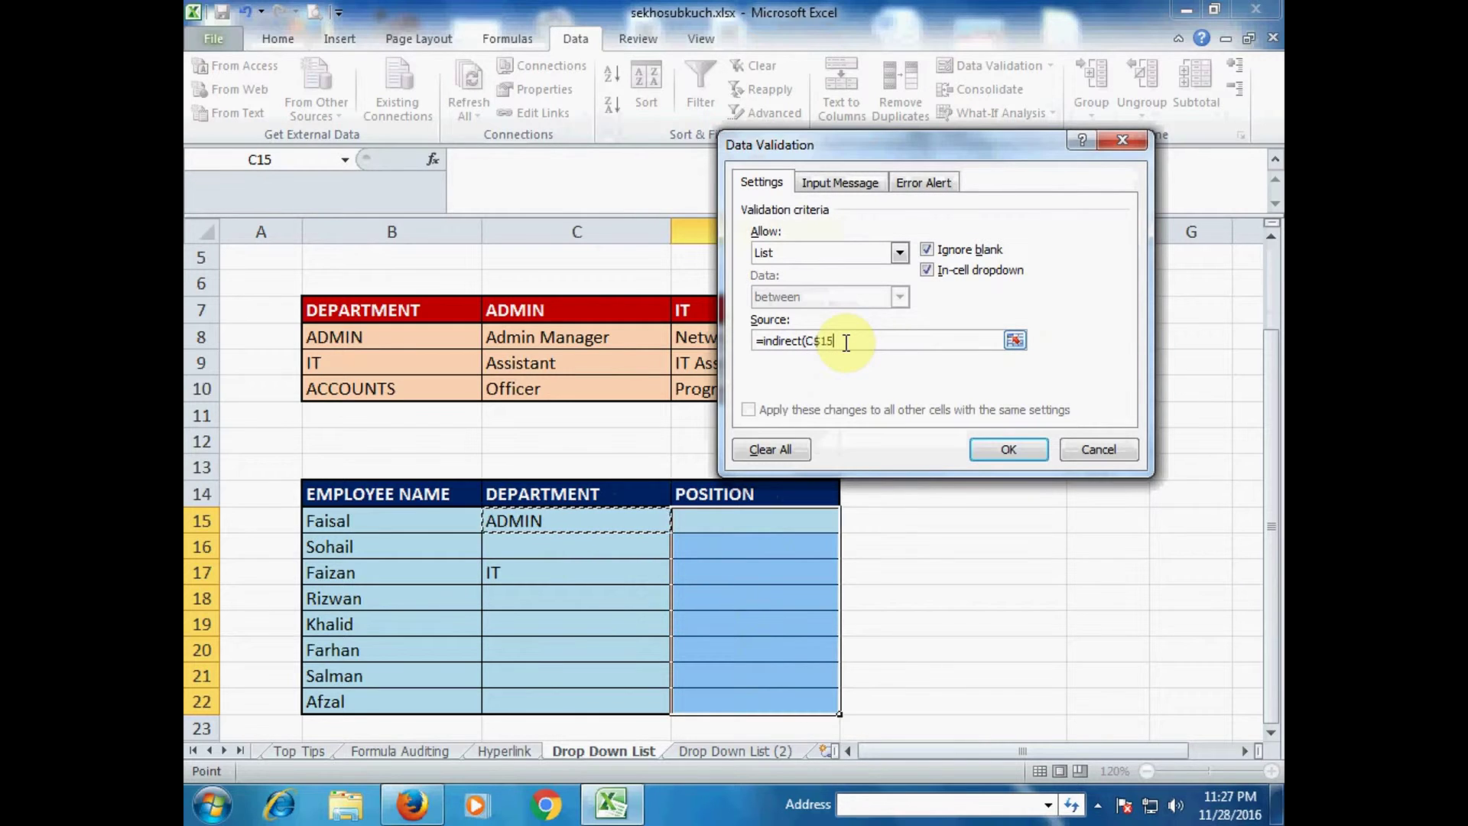
pyautogui.press('F4')
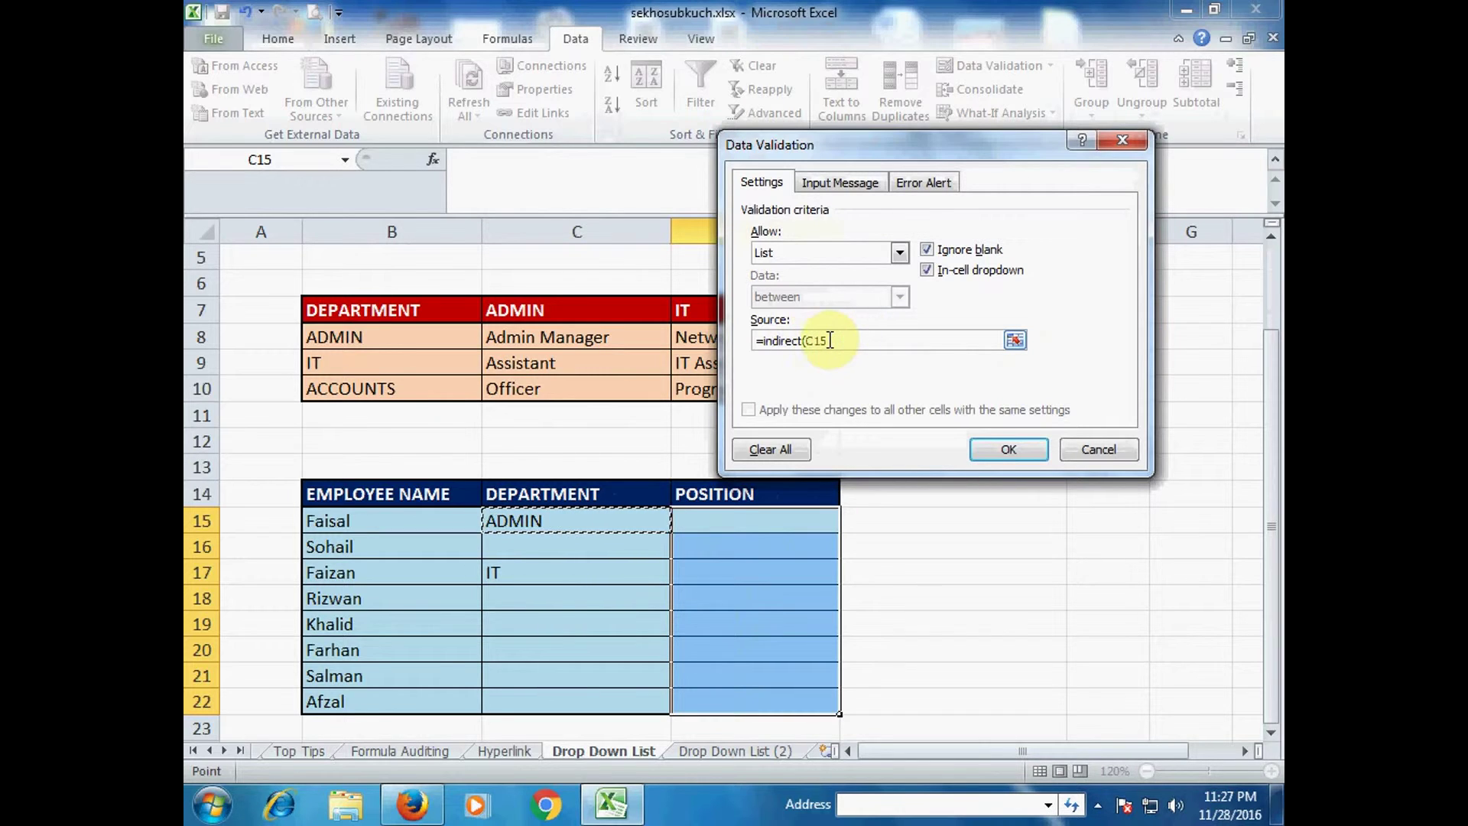
pyautogui.write('(C15')
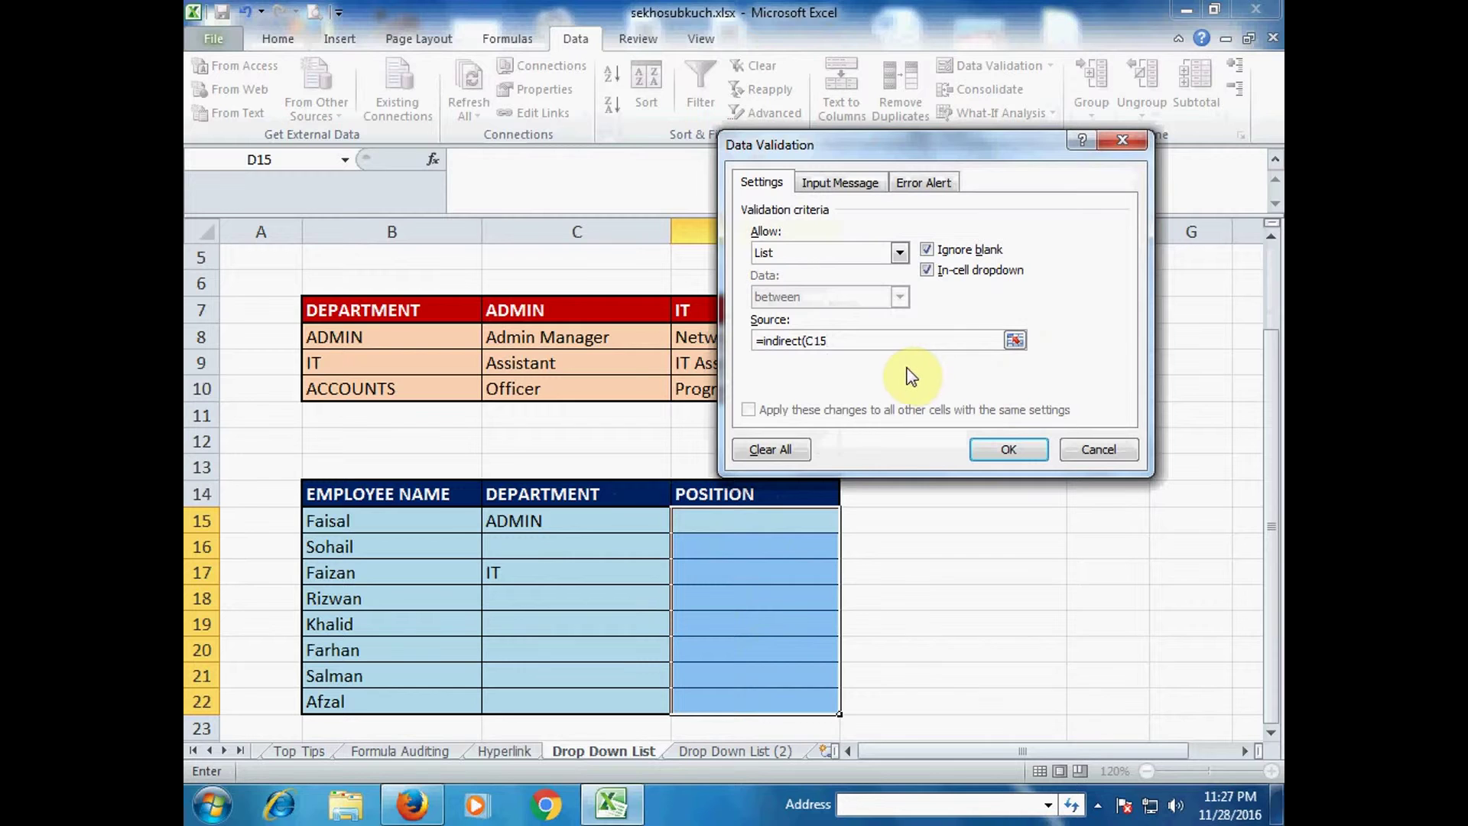
pyautogui.write(')')
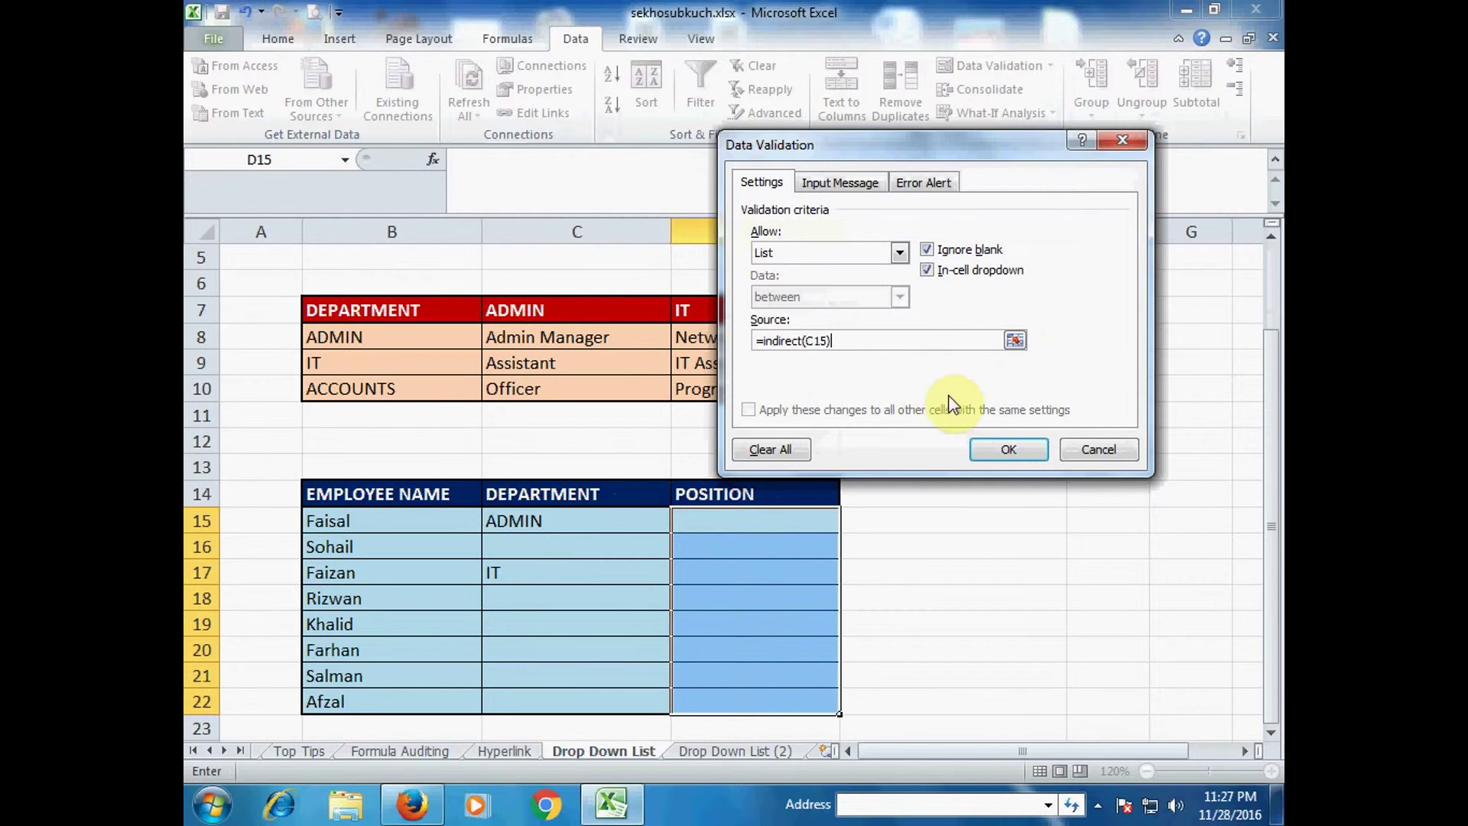
pyautogui.click(1008, 451)
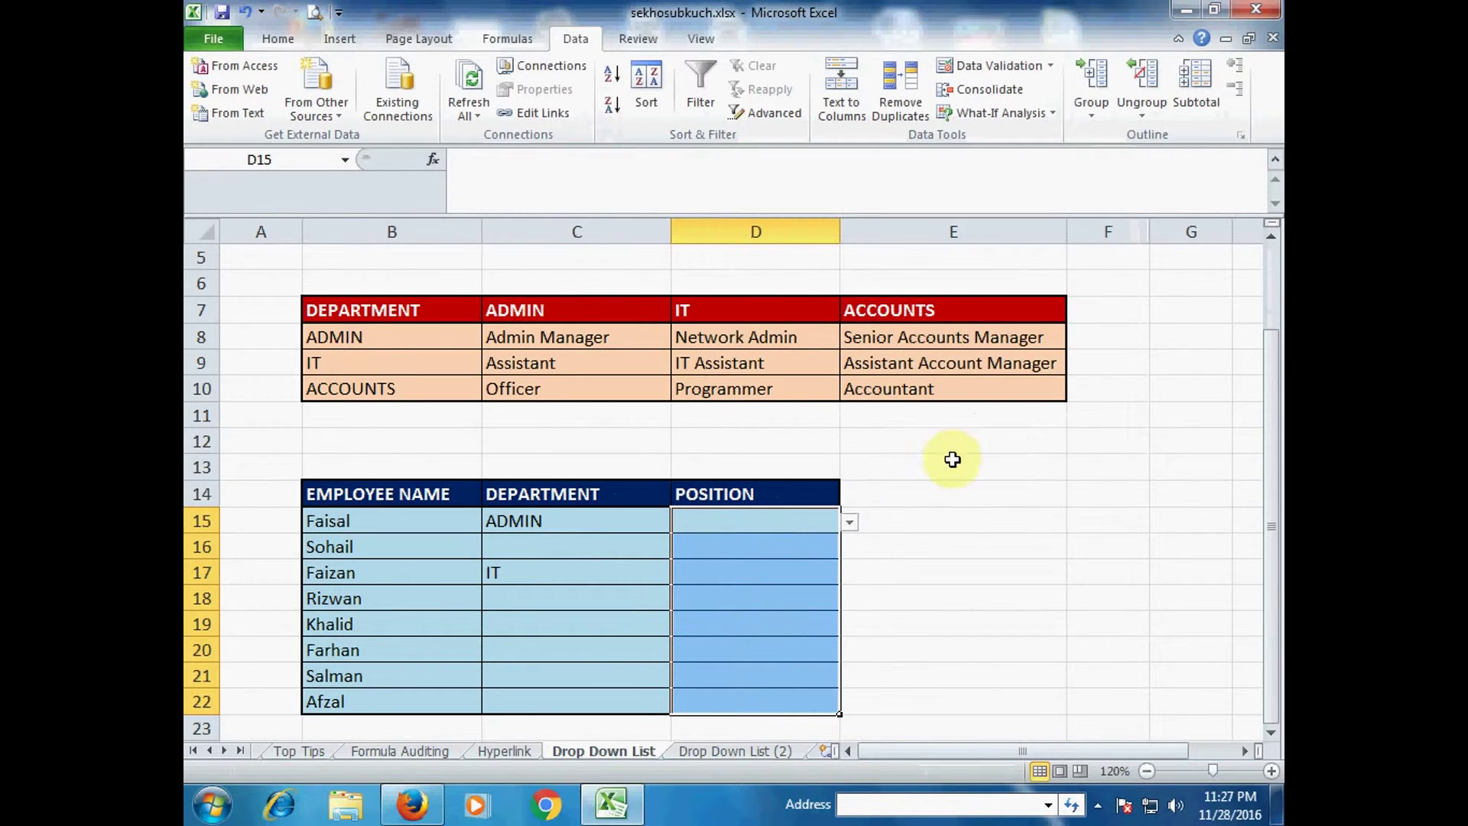
# Step: Choose Assistant from the dependent drop-down list as the position in cell D15
pyautogui.click(584, 518)
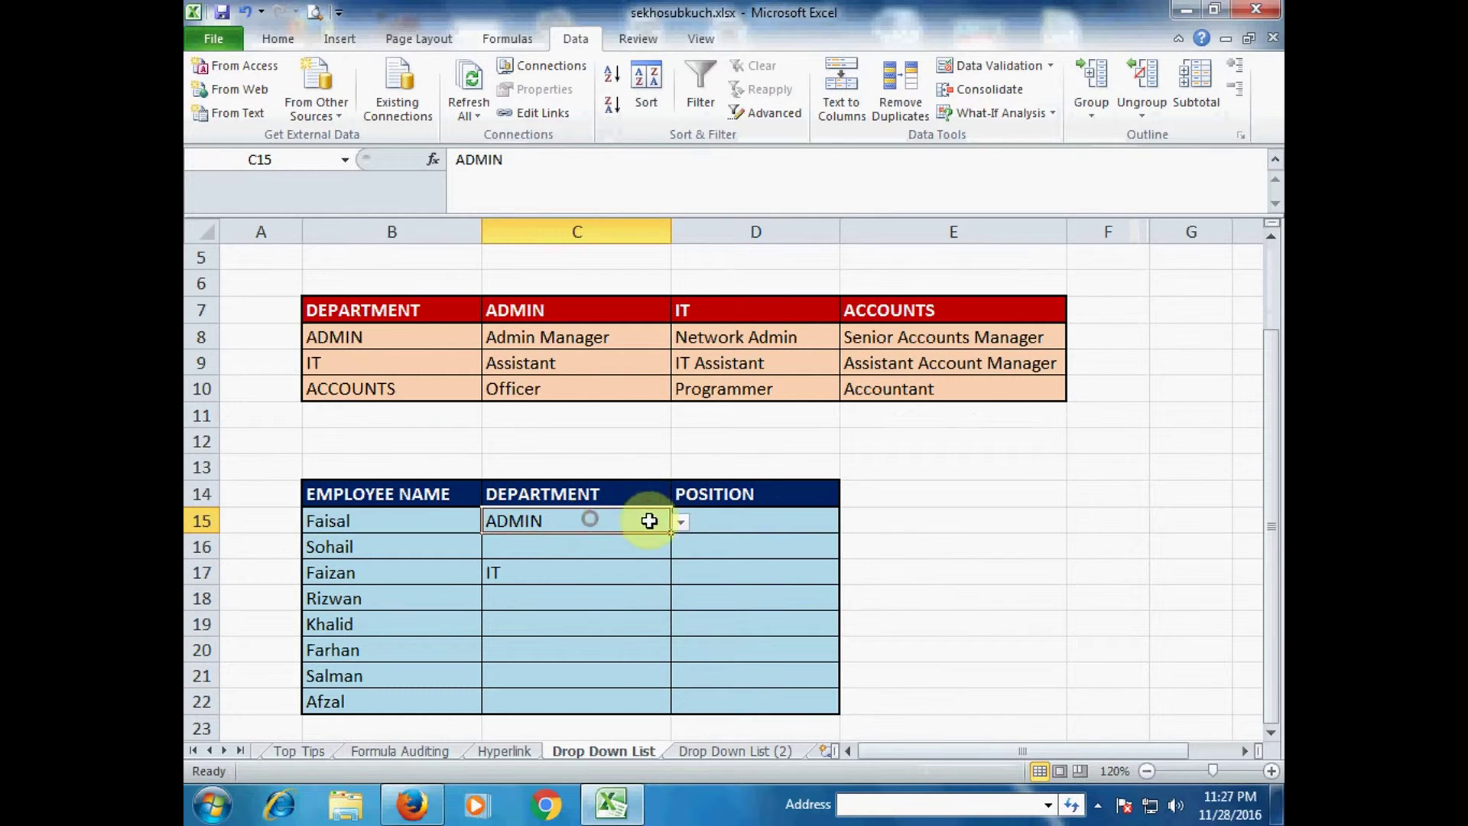
pyautogui.click(780, 518)
pyautogui.click(849, 523)
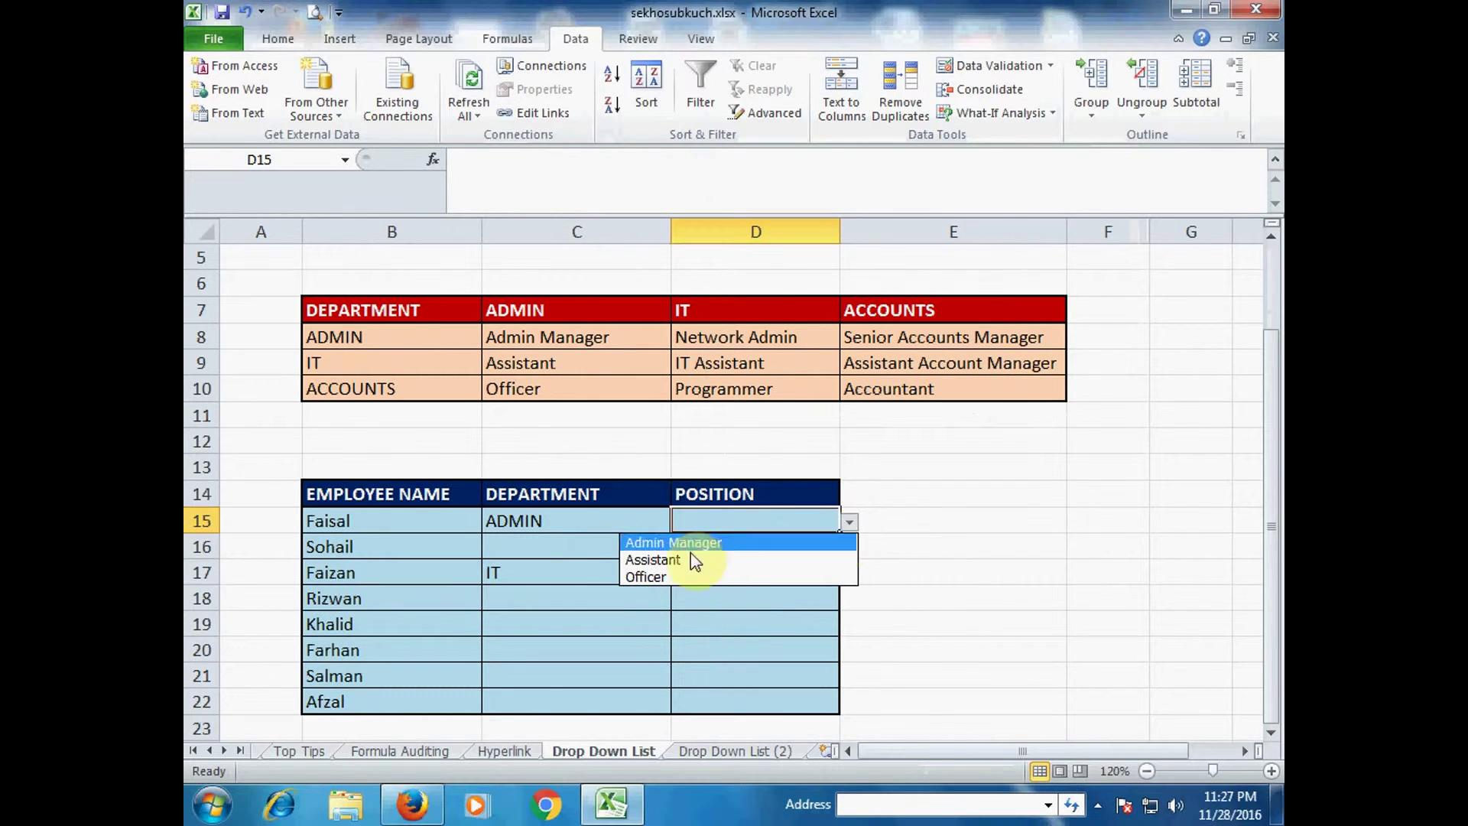
pyautogui.click(688, 556)
# Step: Choose IT as the department in C16 and IT Assistant as the position in D16 from their drop-down lists
pyautogui.click(598, 544)
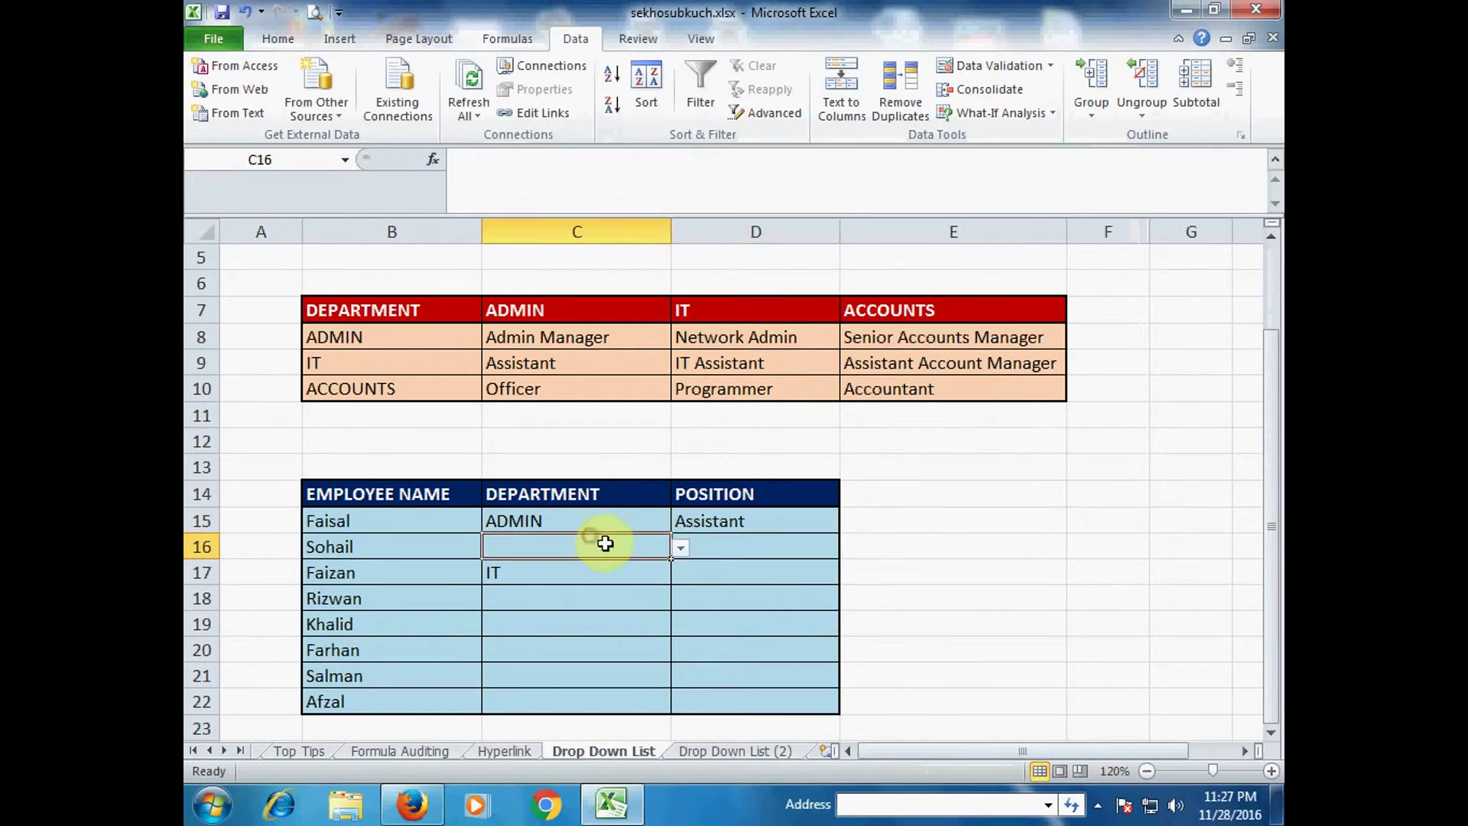
pyautogui.click(680, 547)
pyautogui.click(538, 586)
pyautogui.click(749, 547)
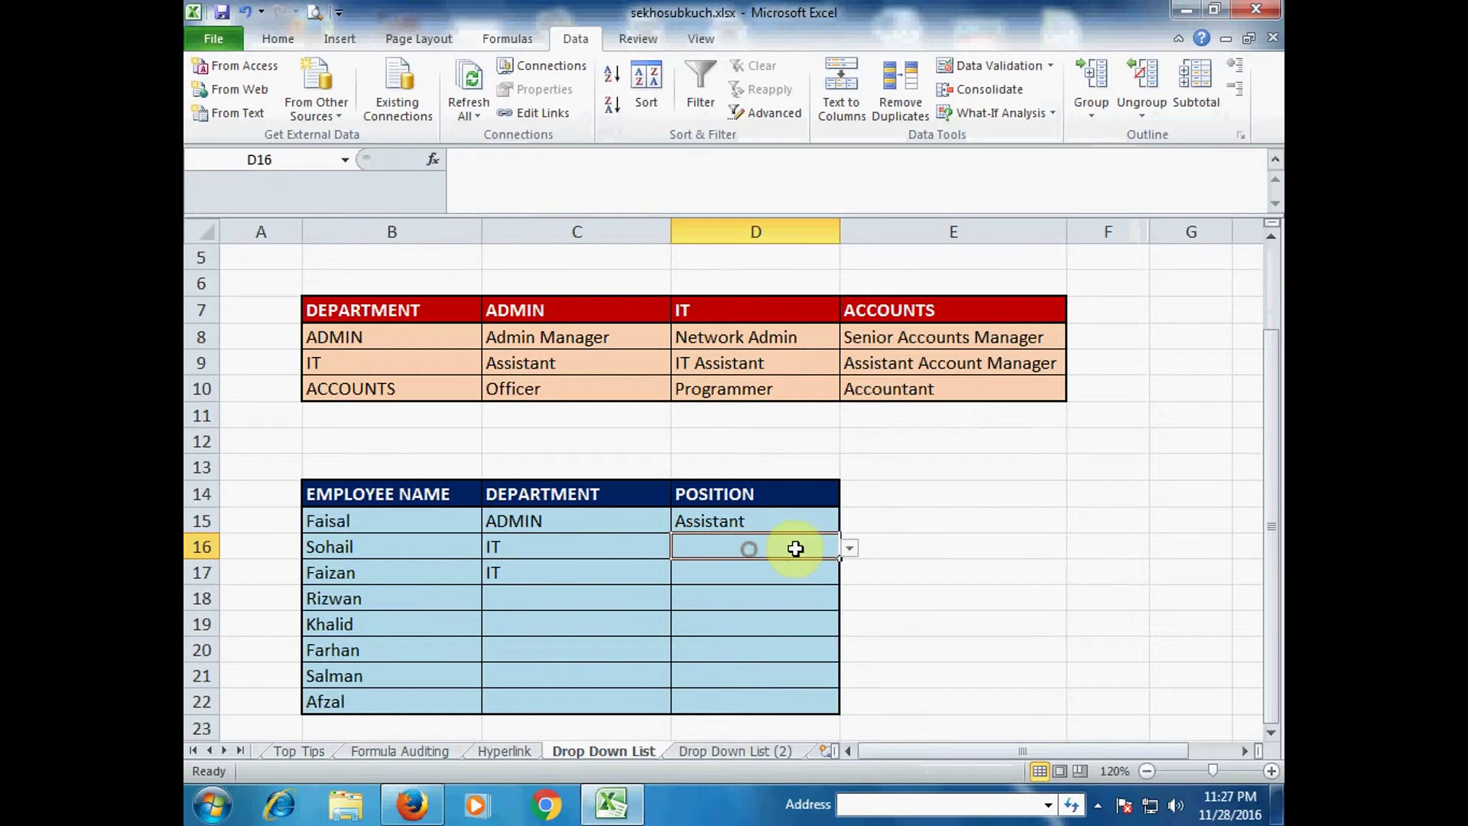
pyautogui.click(849, 547)
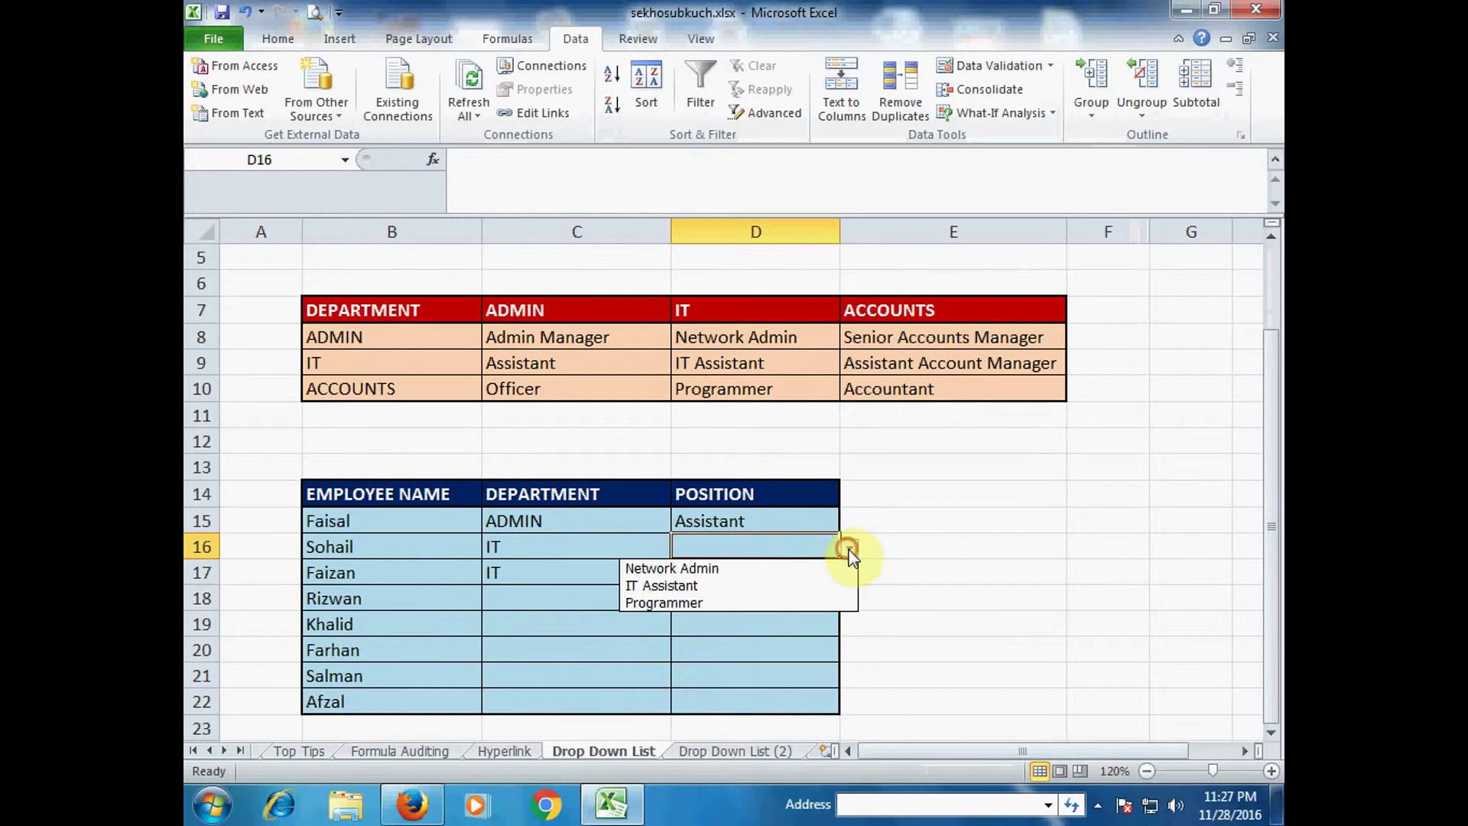
pyautogui.click(677, 586)
# Step: Change the department in C17 to ACCOUNTS and choose Assistant Account Manager as the position in D17
pyautogui.click(616, 574)
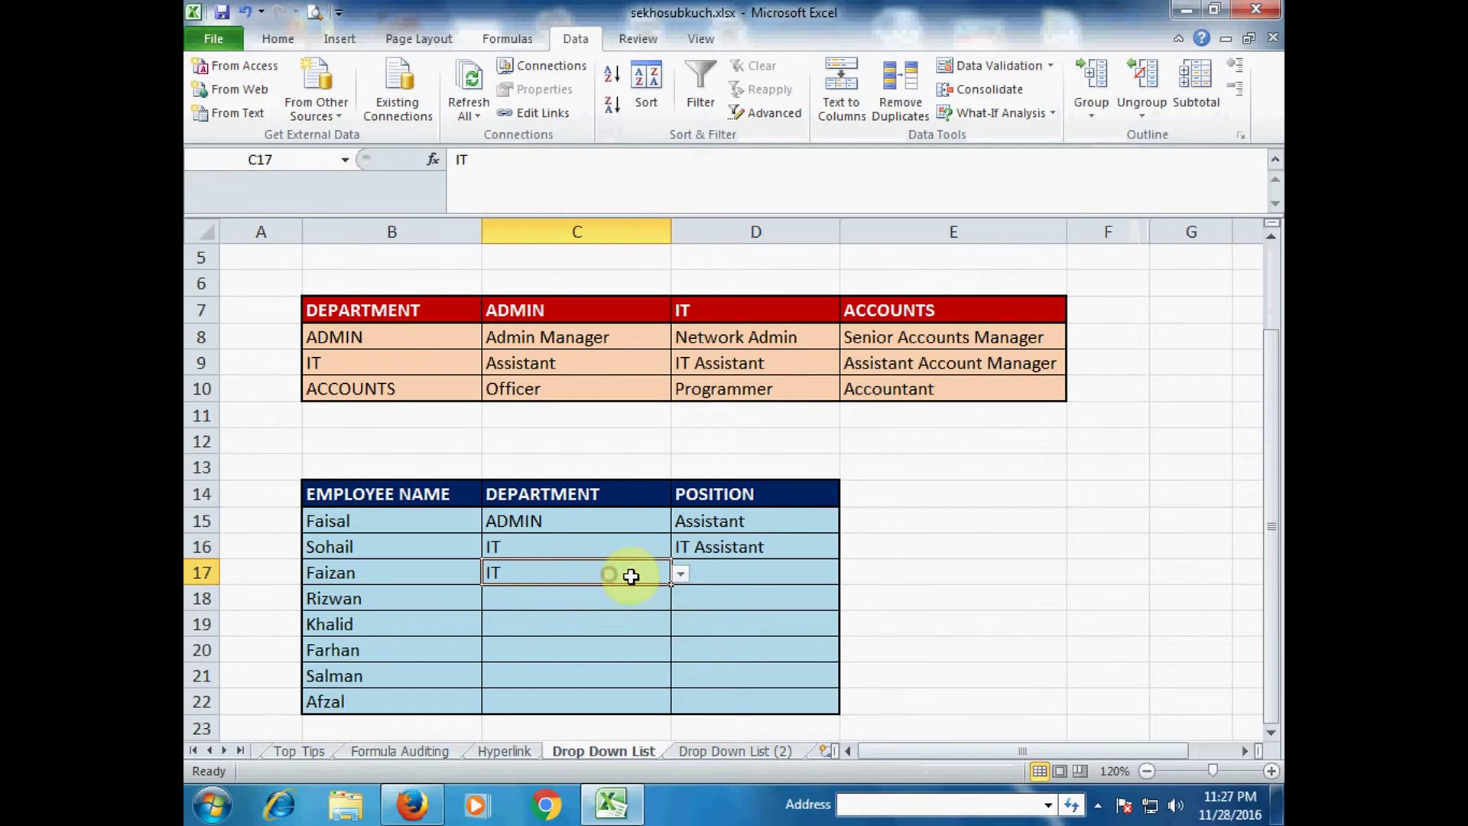
pyautogui.click(680, 575)
pyautogui.click(540, 629)
pyautogui.click(747, 571)
pyautogui.click(847, 578)
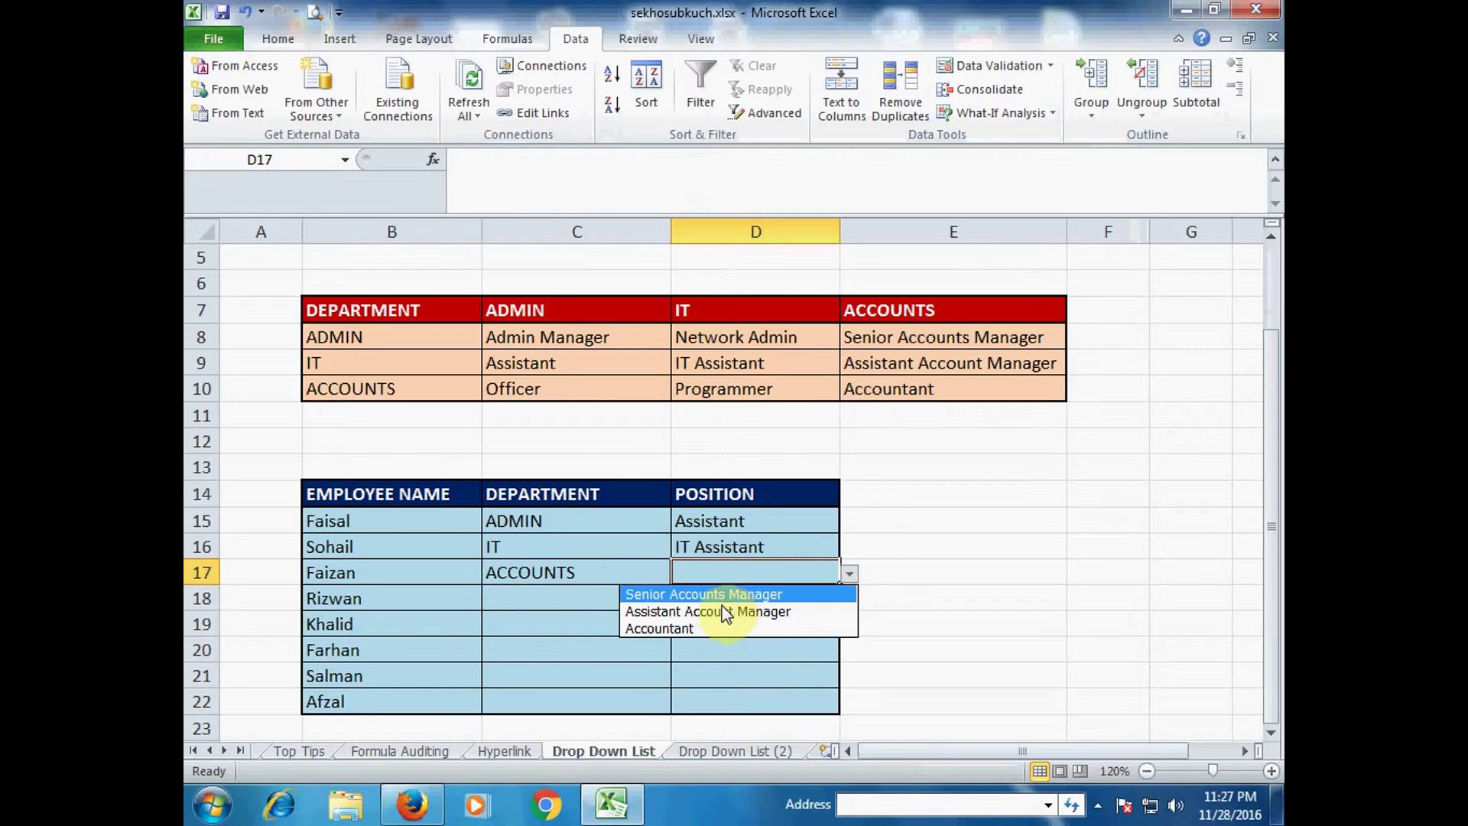
pyautogui.click(699, 610)
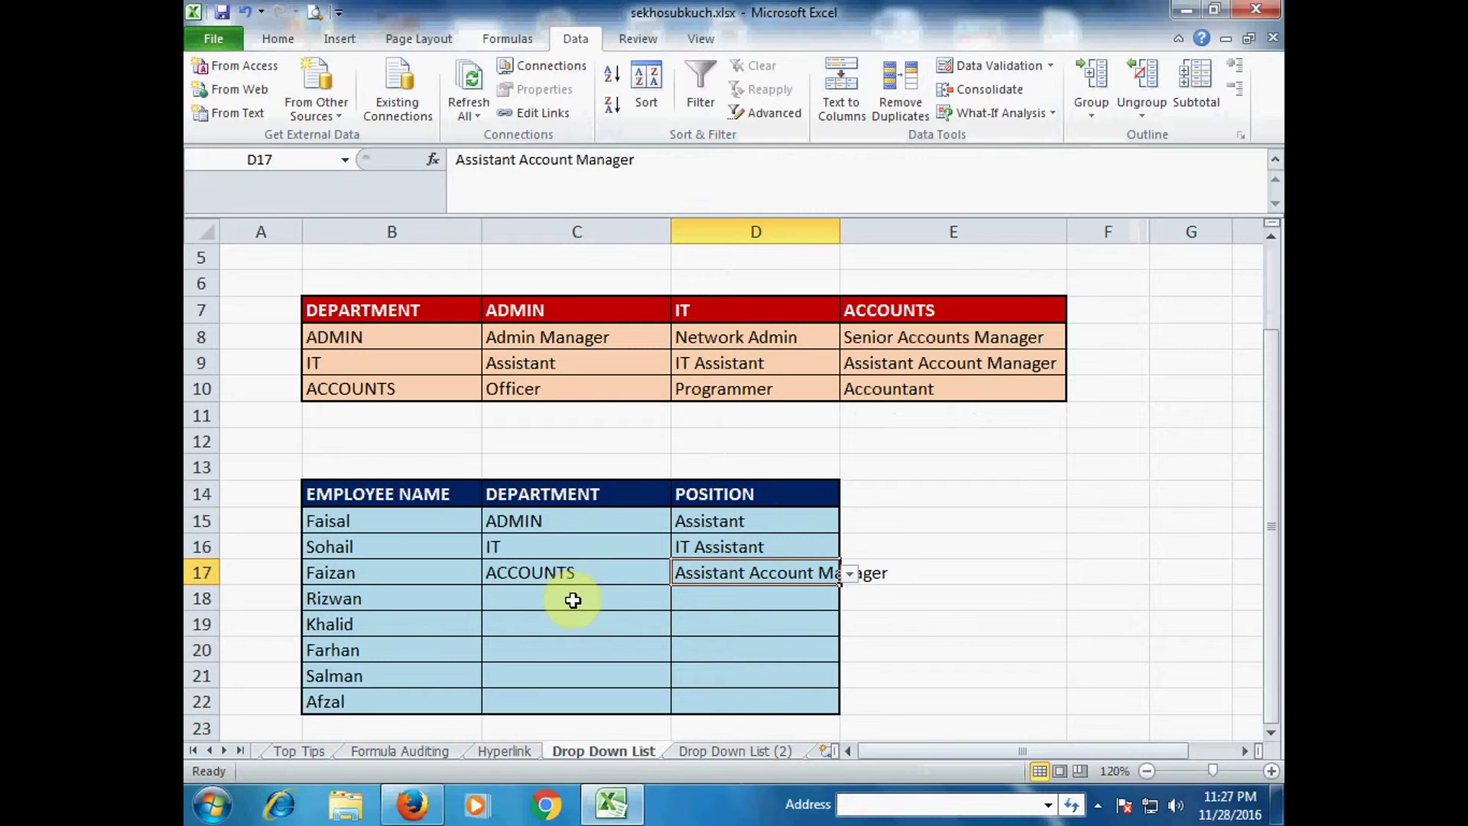
# Step: Widen column D so the position text in D17 fits inside the cell
pyautogui.moveTo(839, 233); pyautogui.dragTo(903, 234)
pyautogui.click(749, 602)
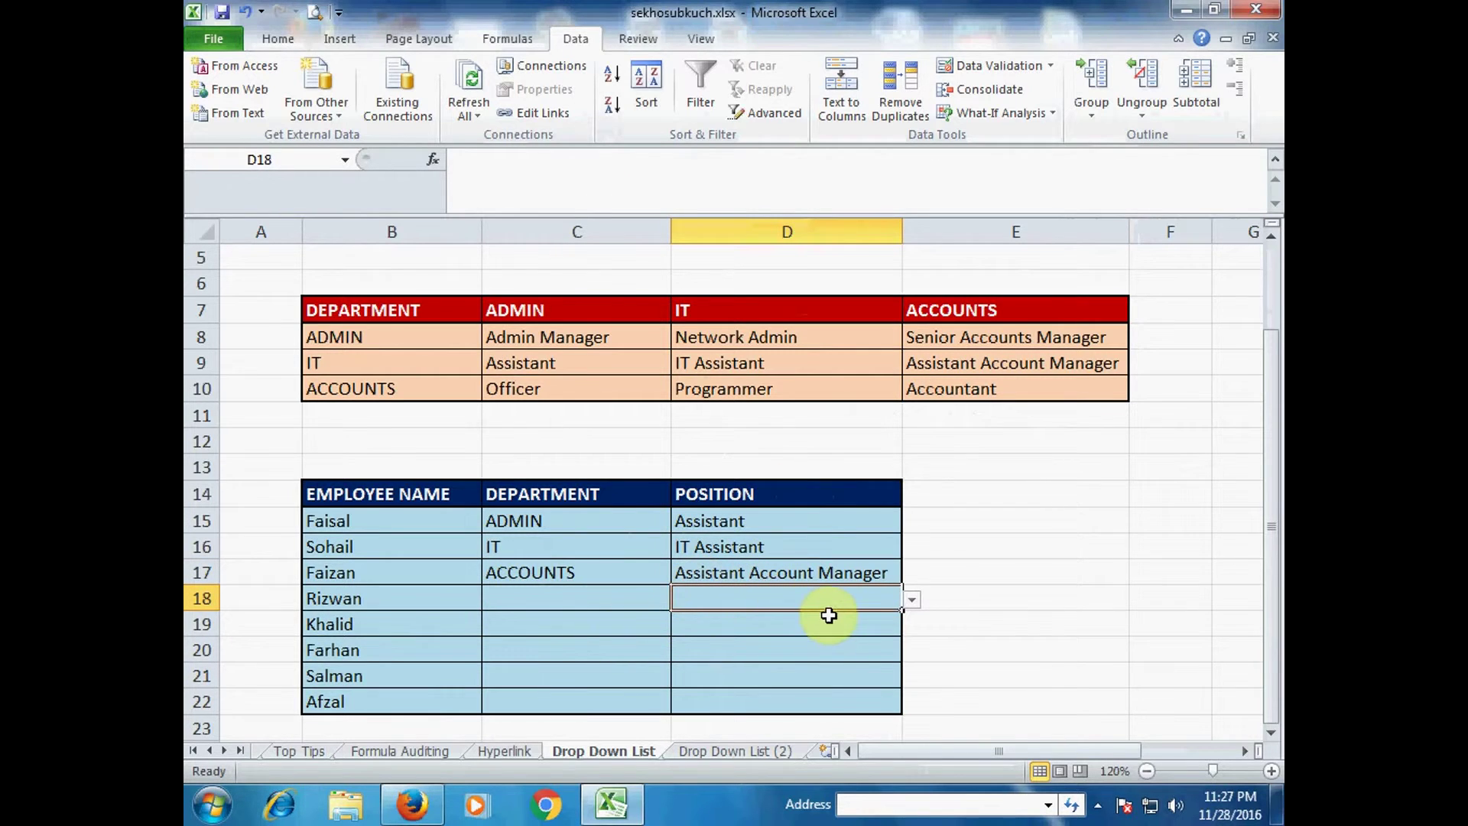
pyautogui.scroll(-2, 848, 618)
pyautogui.click(734, 622)
# Step: Enter the same employee name as in B21 into cell B25 below the employee table
pyautogui.click(367, 632)
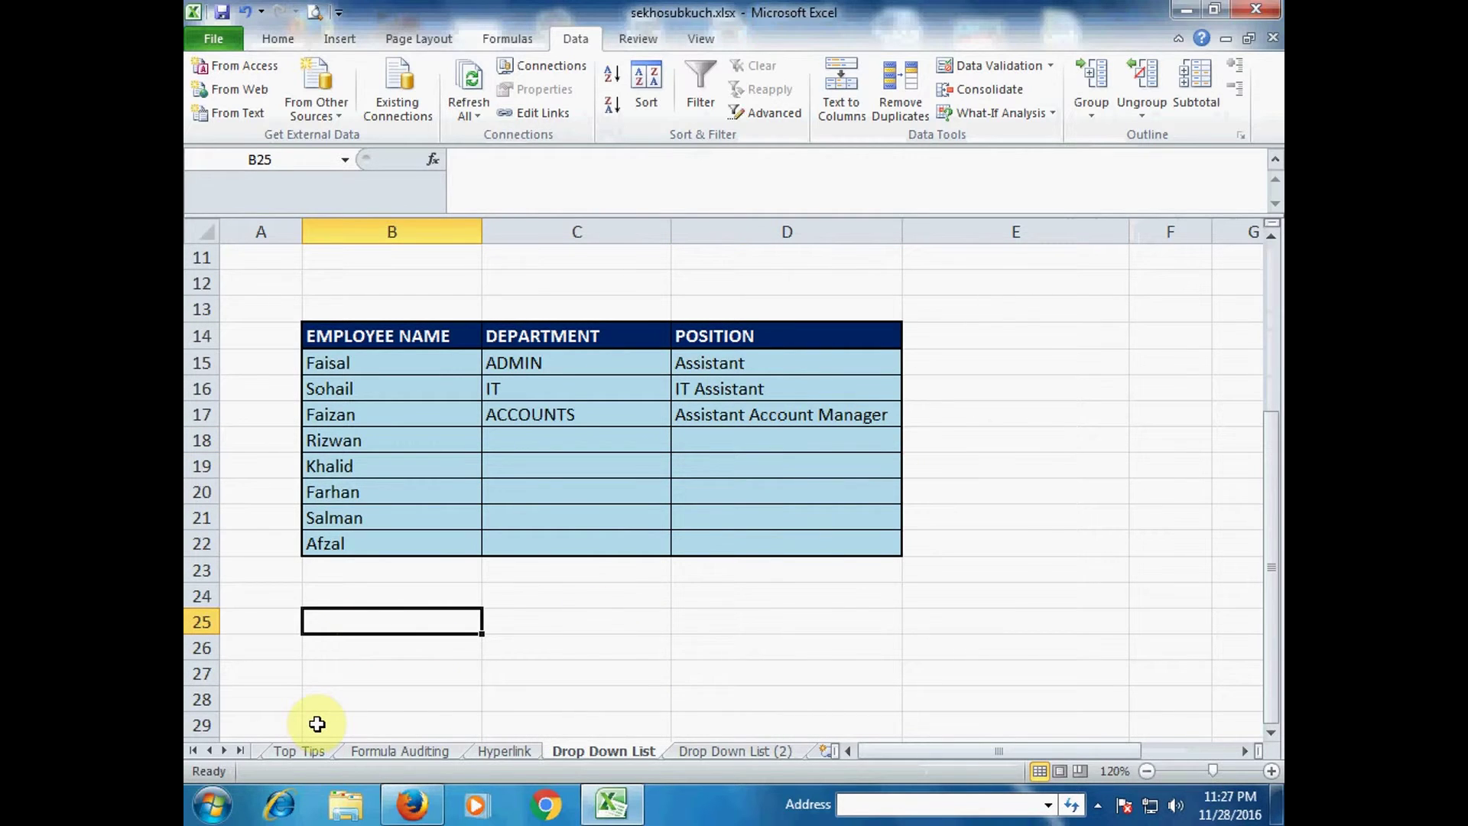
pyautogui.write('a')
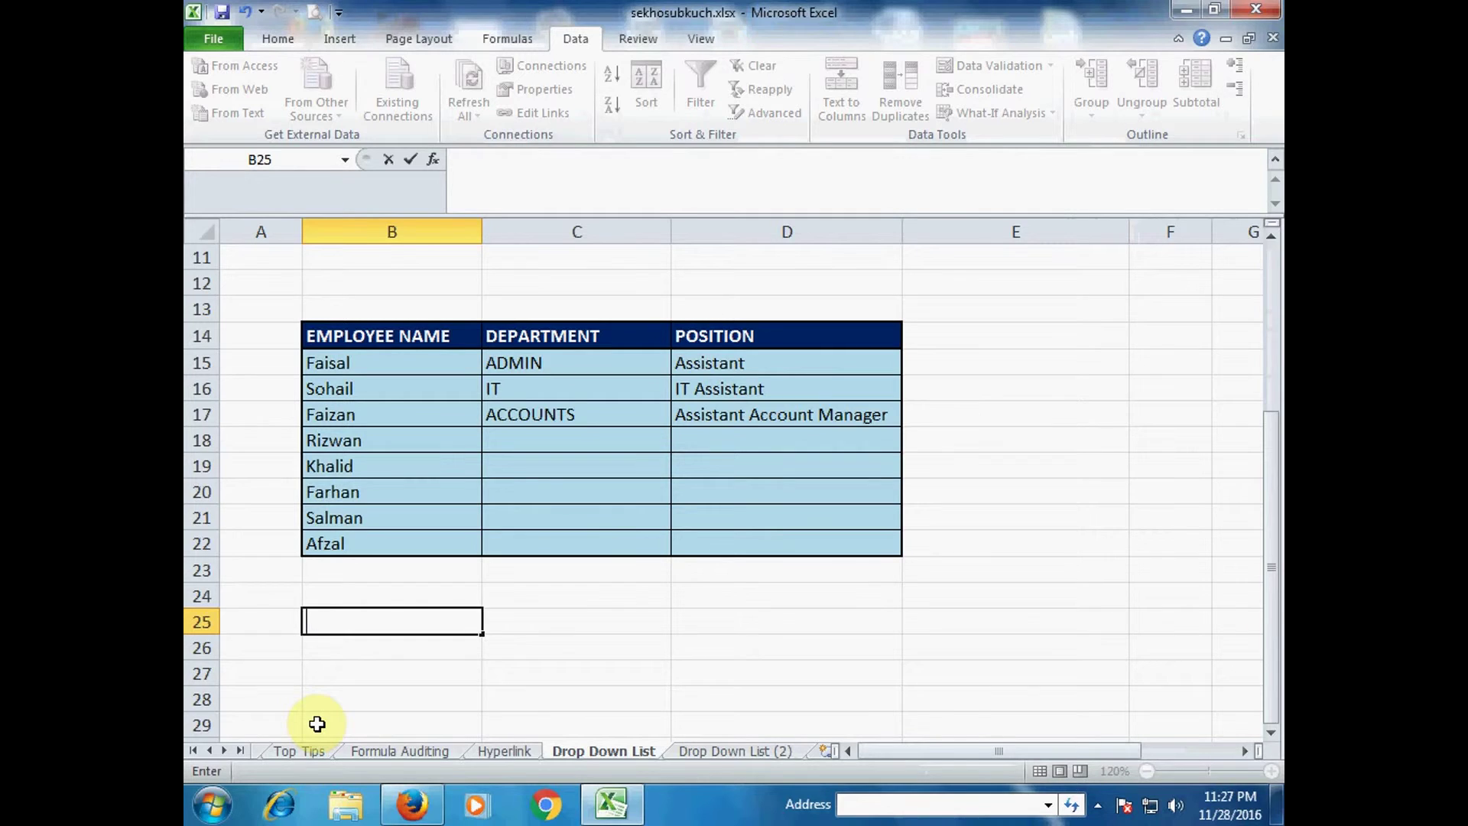
pyautogui.write('lma')
pyautogui.press('Return')
# Step: Enter the formula =INDIRECT("b25") in cell D25 and compare its result with cell B25
pyautogui.press('Up')
pyautogui.press('Right')
pyautogui.press('Right')
pyautogui.write('=ind')
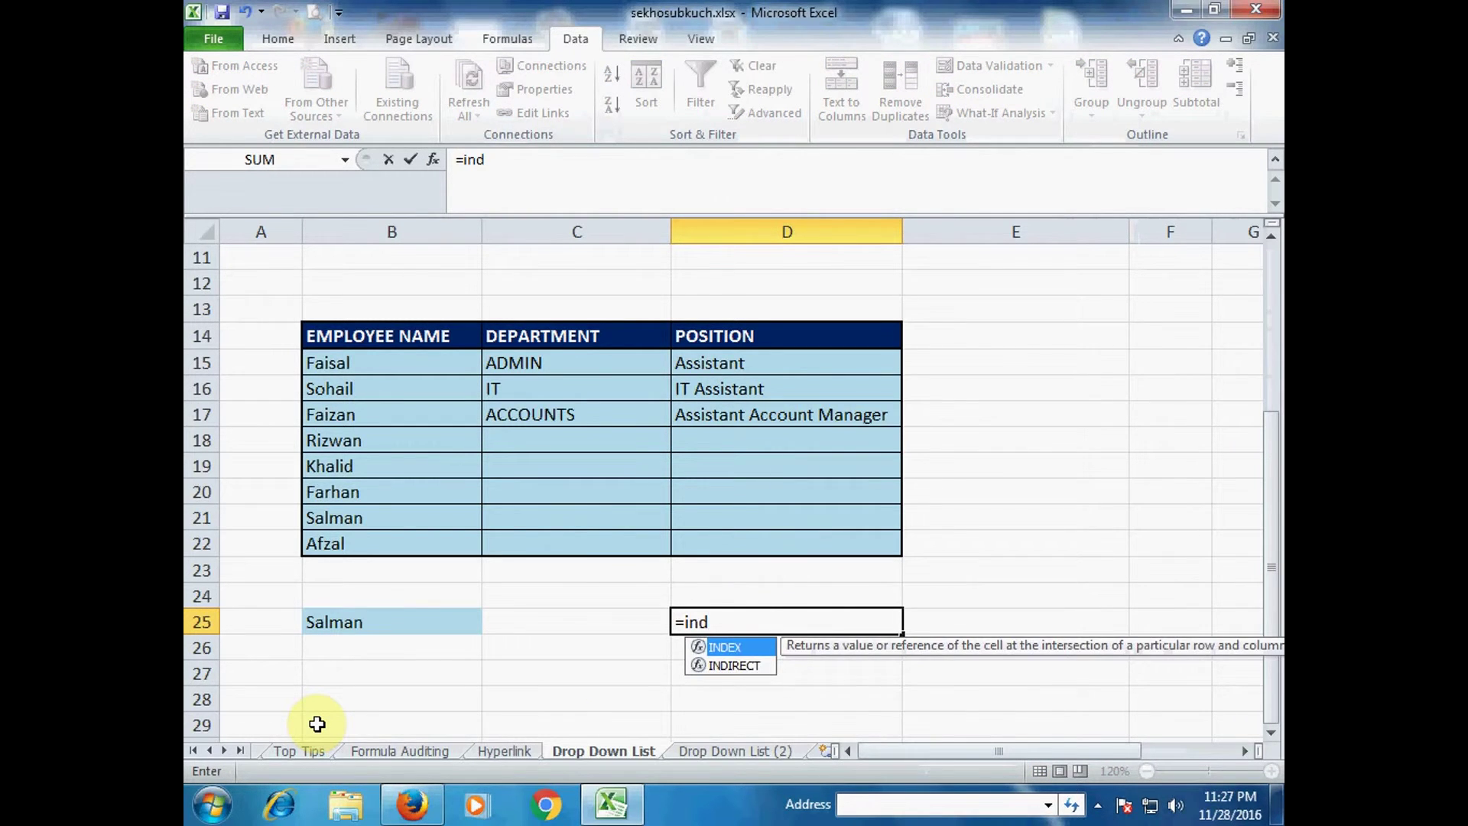
pyautogui.press('Down')
pyautogui.press('Tab')
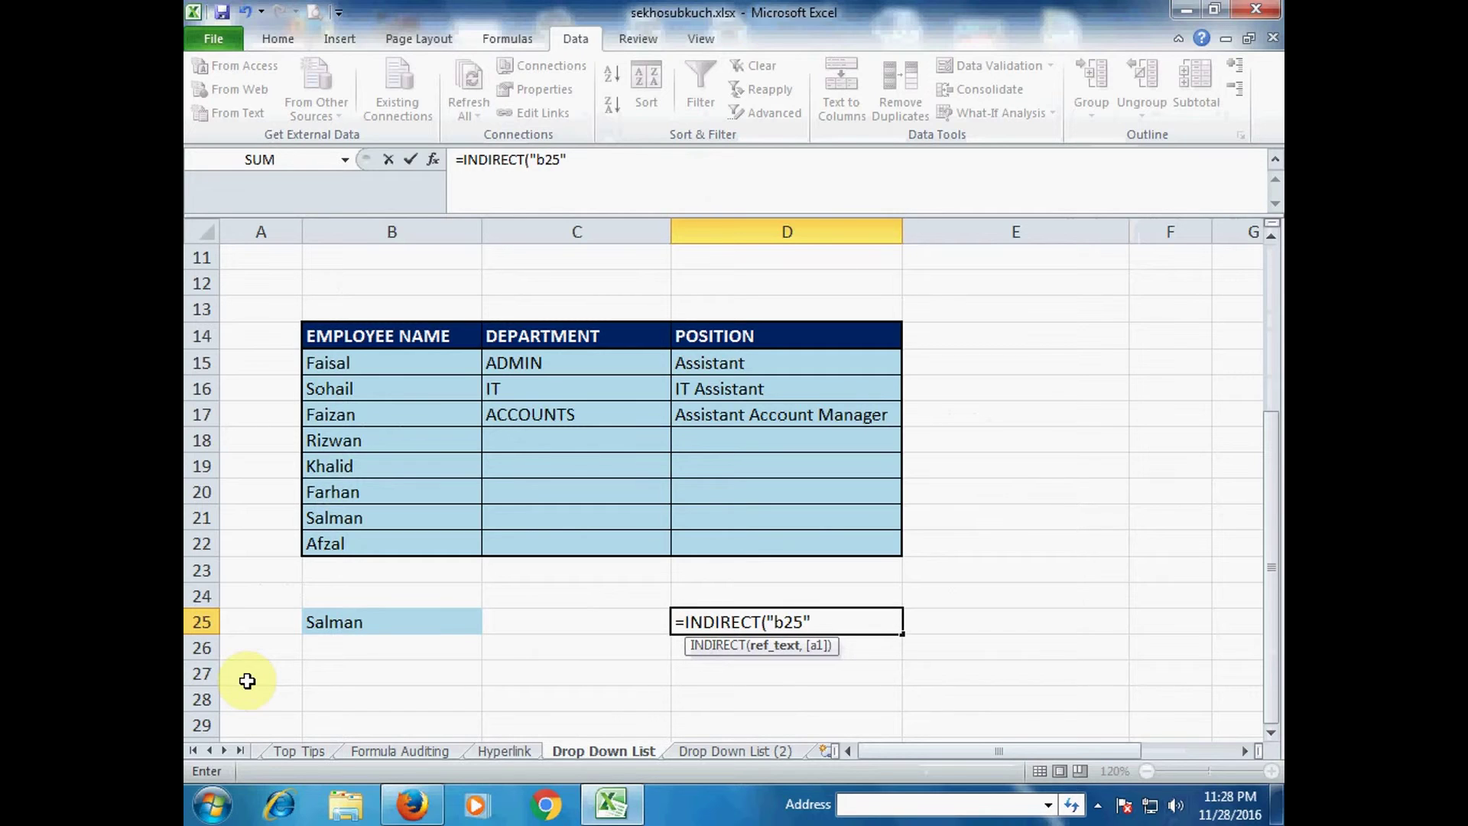
pyautogui.press('Return')
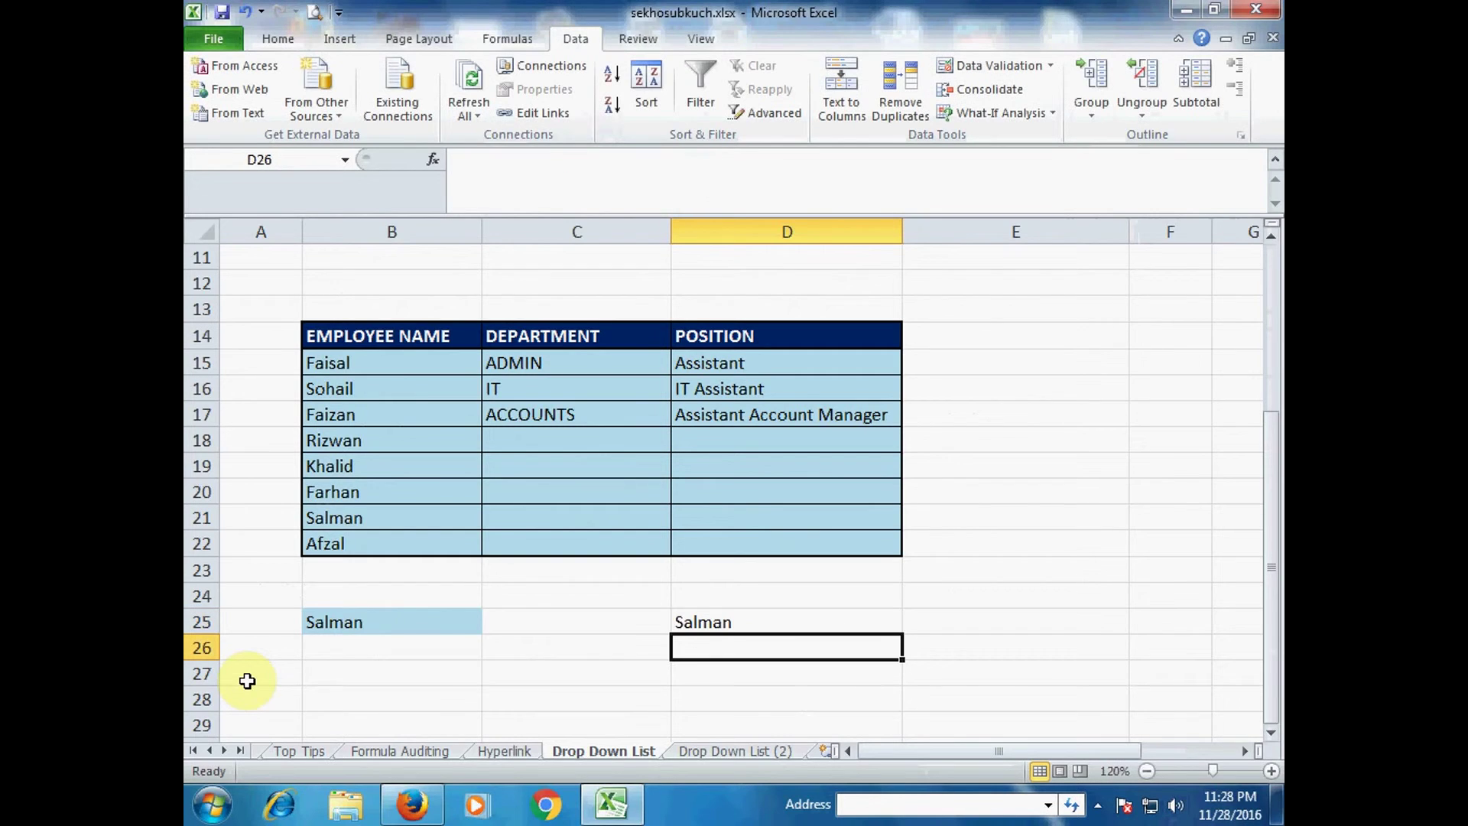
pyautogui.click(419, 612)
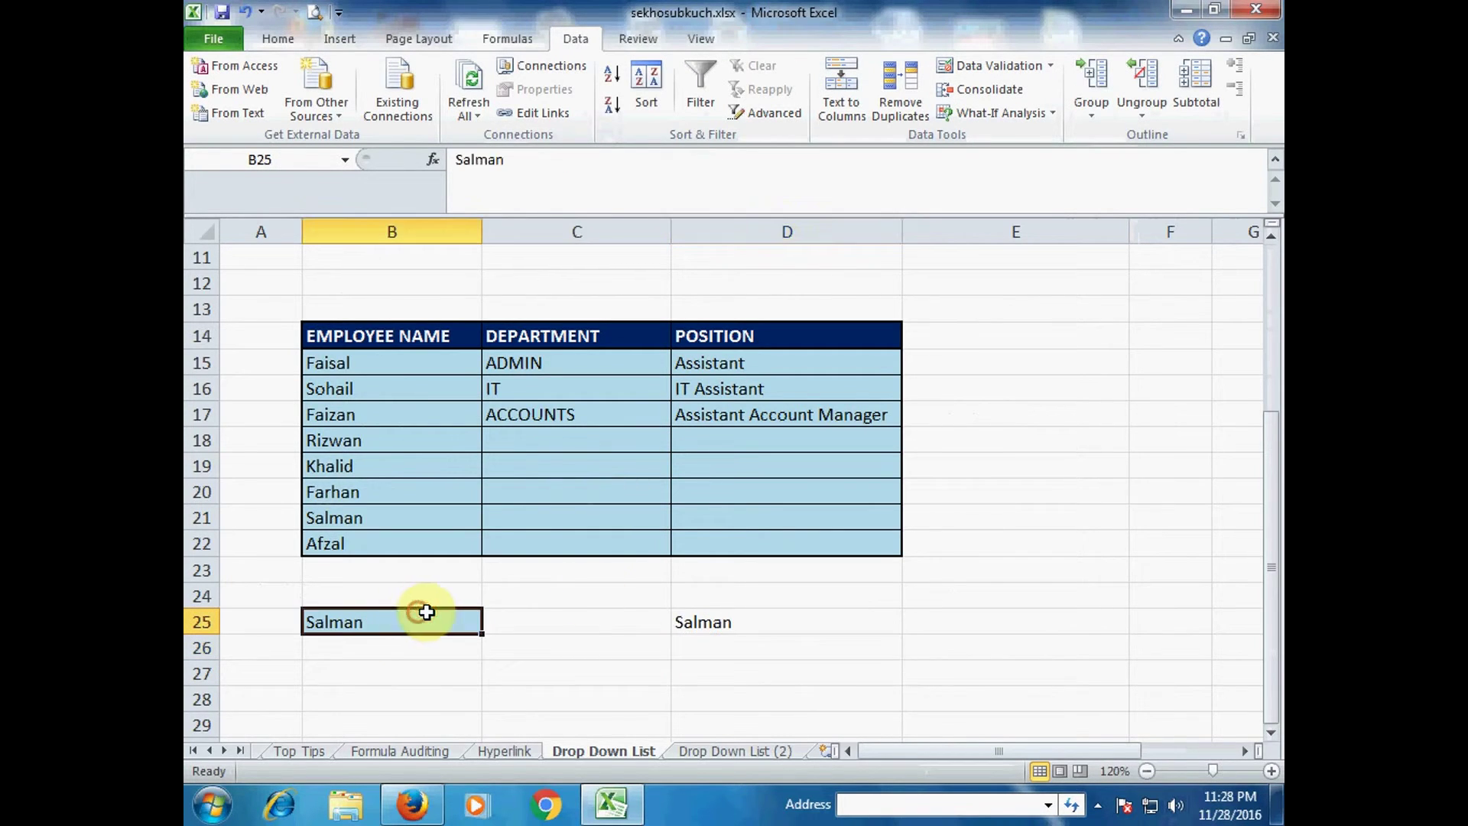
pyautogui.click(755, 632)
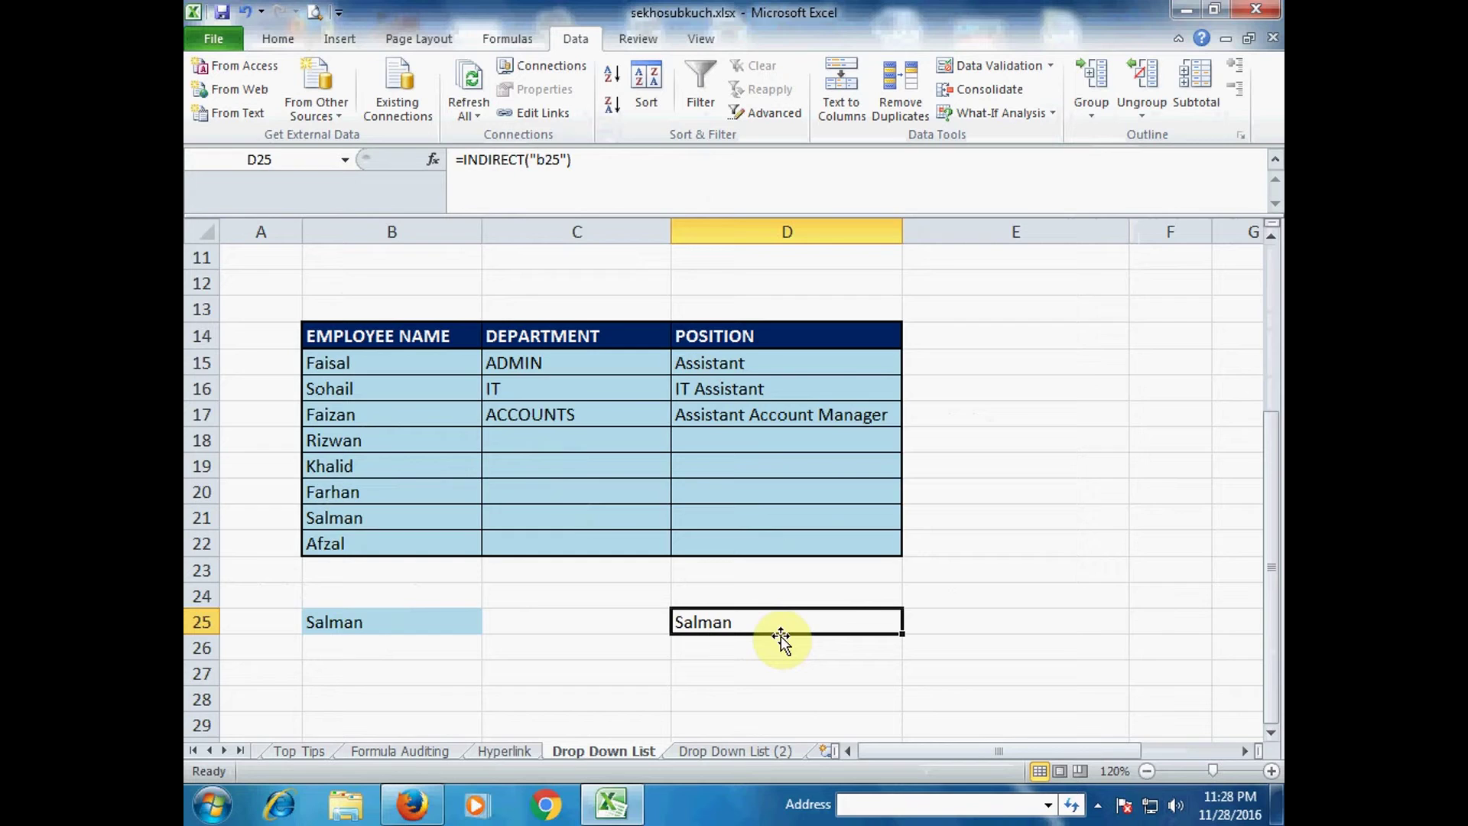
pyautogui.scroll(2, 780, 638)
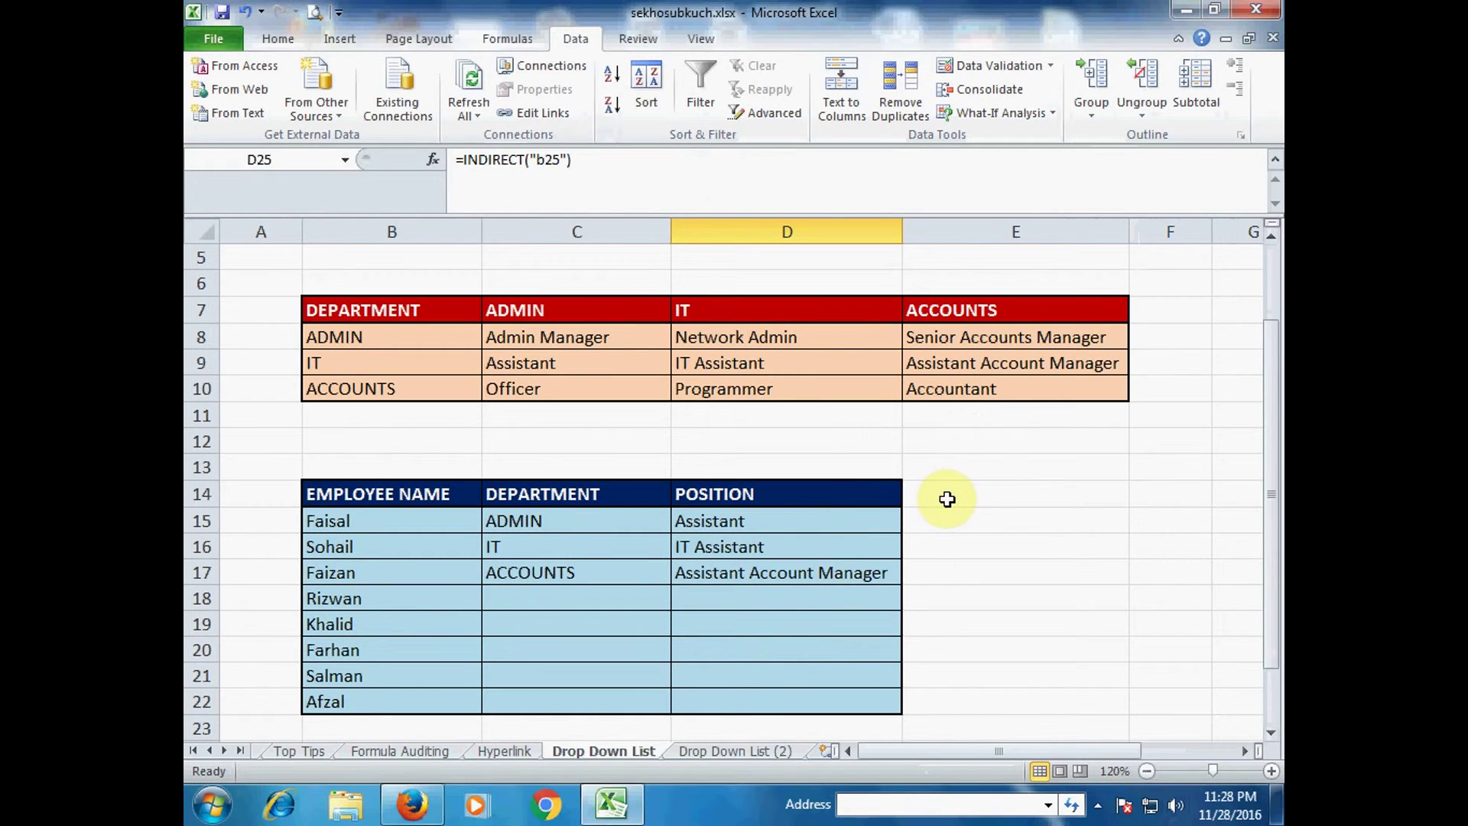